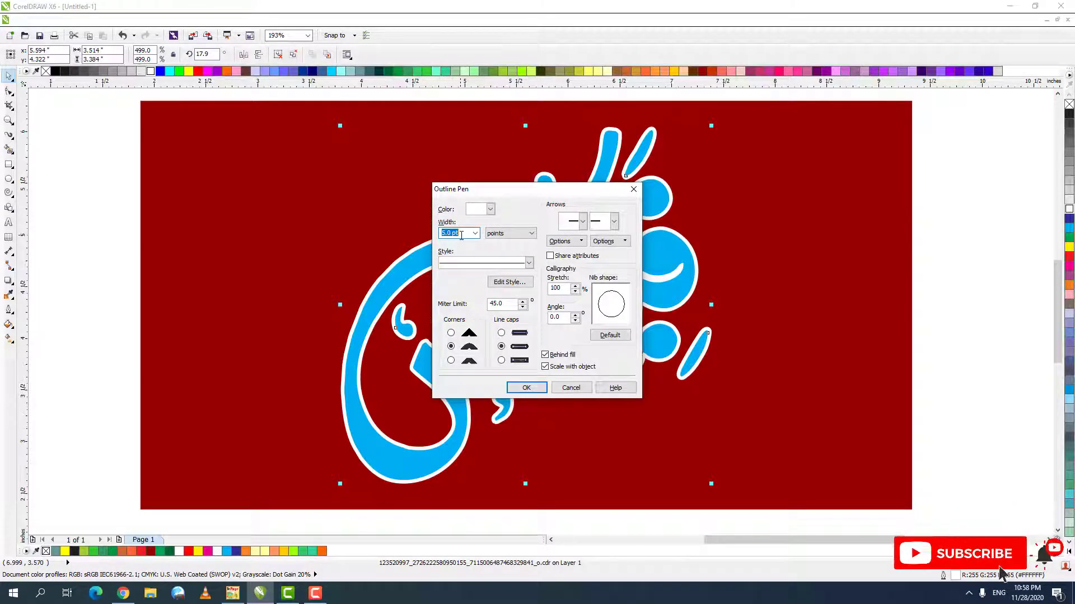
# Set the white calligraphy outline to 8 pt, then narrow it to 6 pt and zoom in on the banner.
pyautogui.write('8')
pyautogui.press('Return')
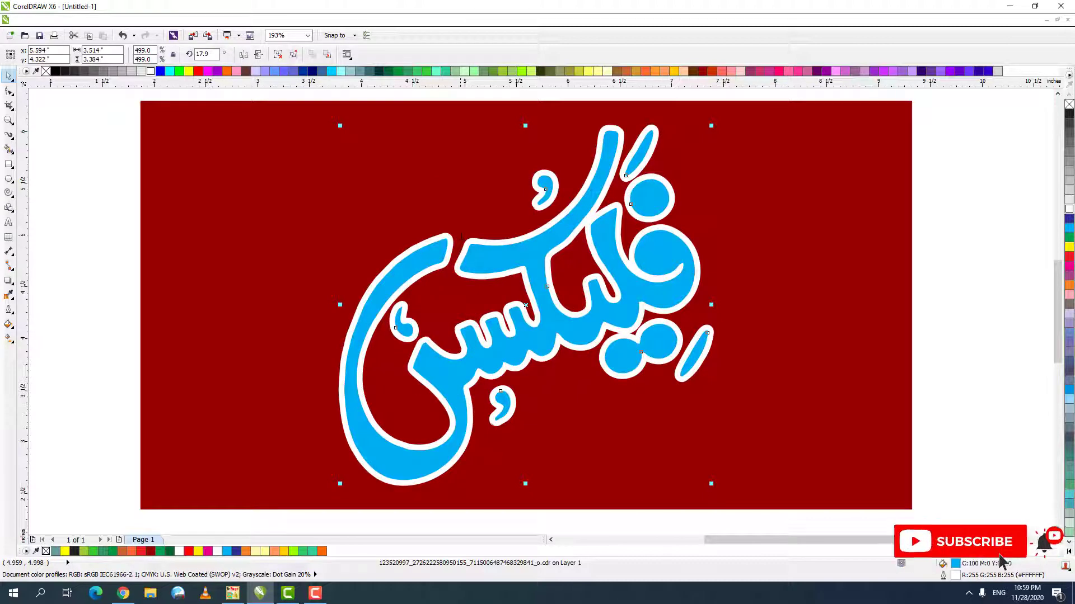
pyautogui.press('F12')
pyautogui.write('6')
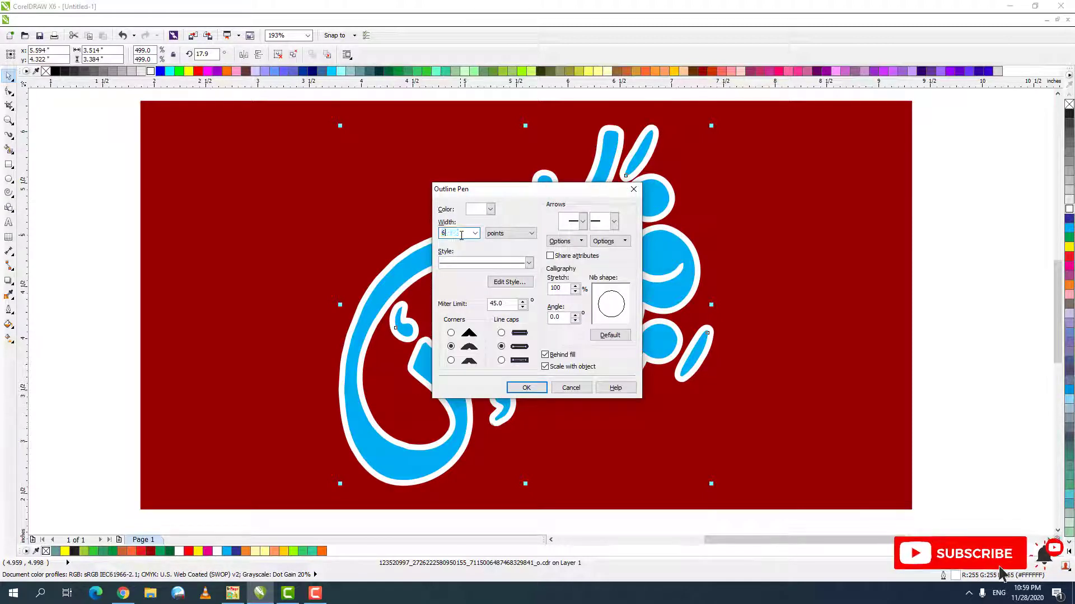
pyautogui.press('Return')
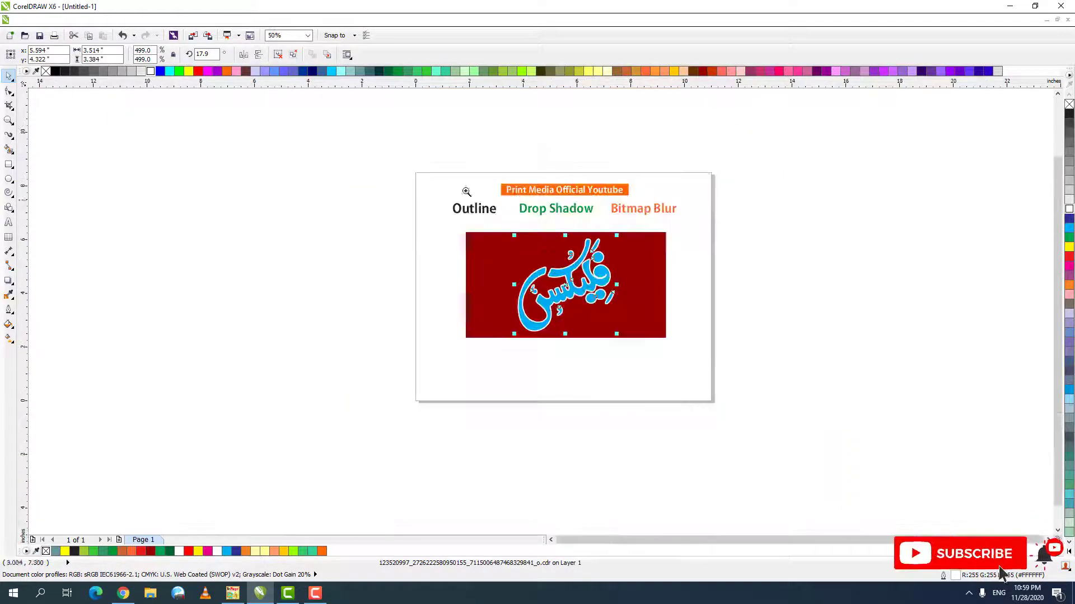
pyautogui.moveTo(391, 177); pyautogui.dragTo(731, 342)
pyautogui.scroll(-2, 731, 343)
pyautogui.press('F2')
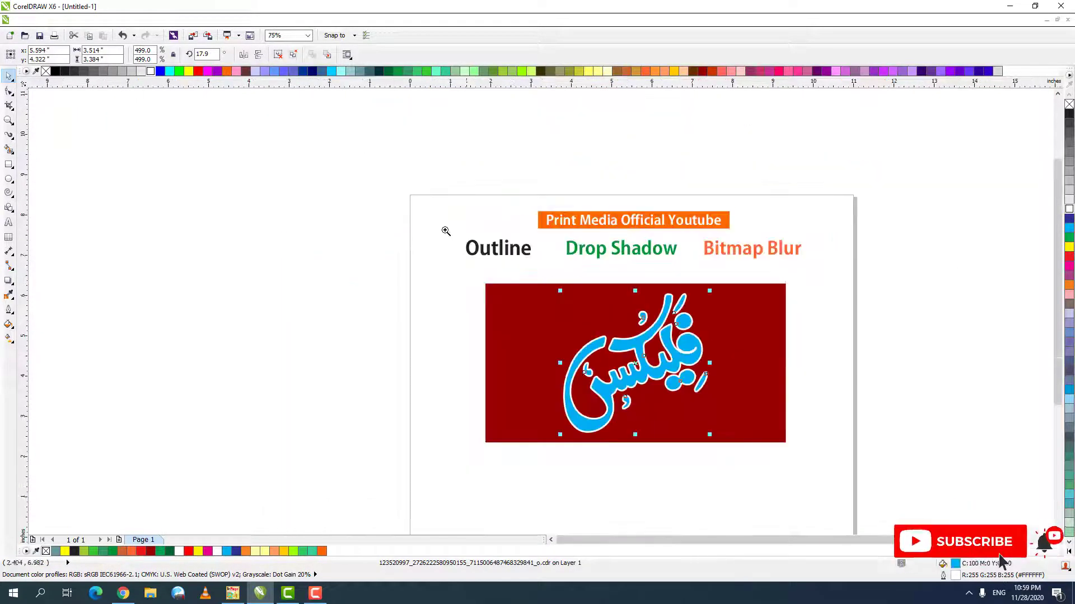
pyautogui.moveTo(438, 218); pyautogui.dragTo(924, 456)
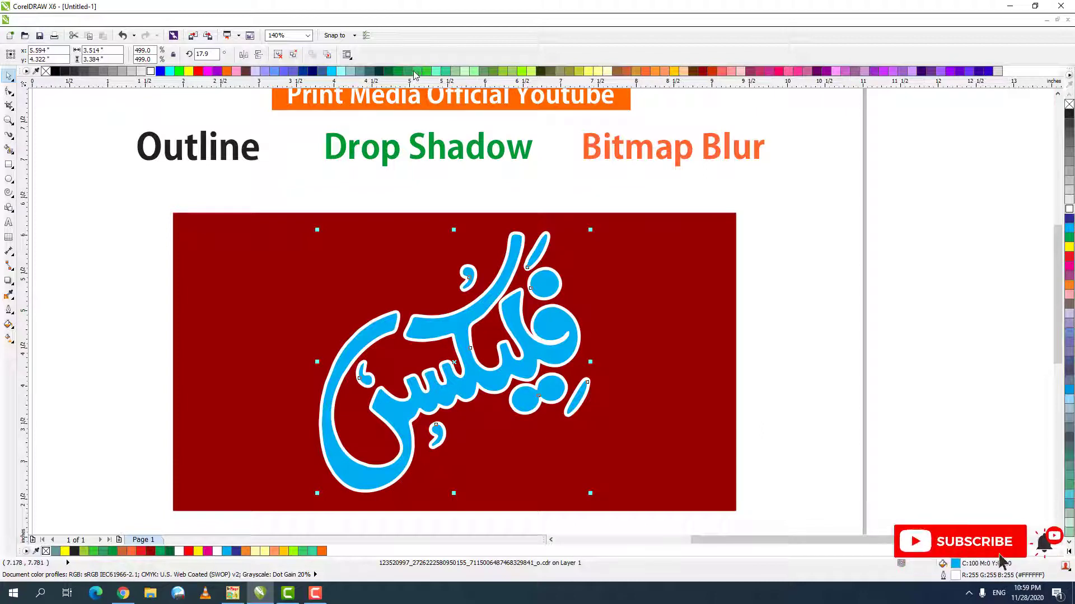
# Fill the calligraphy dark green and duplicate it in place, undoing a stray dragged copy.
pyautogui.click(388, 71)
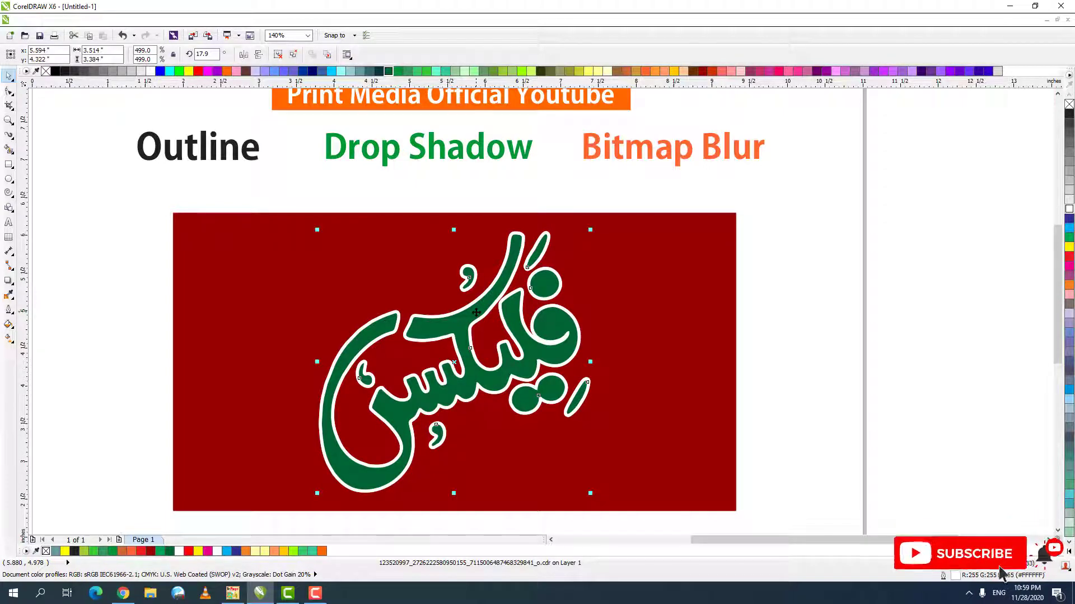
pyautogui.moveTo(476, 312); pyautogui.dragTo(349, 311)
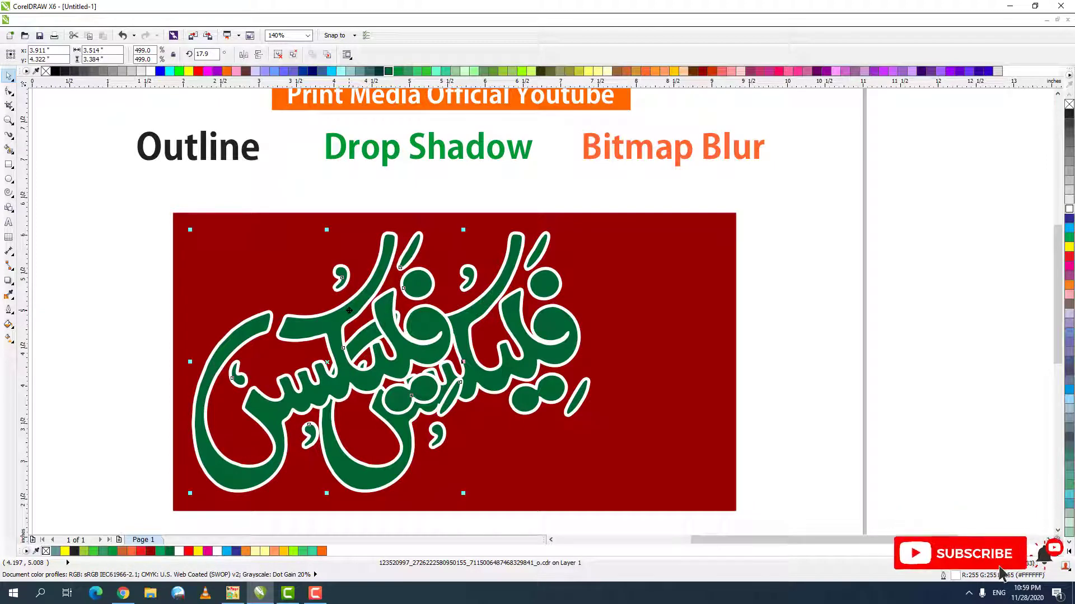
pyautogui.hotkey('ctrl', 'z')
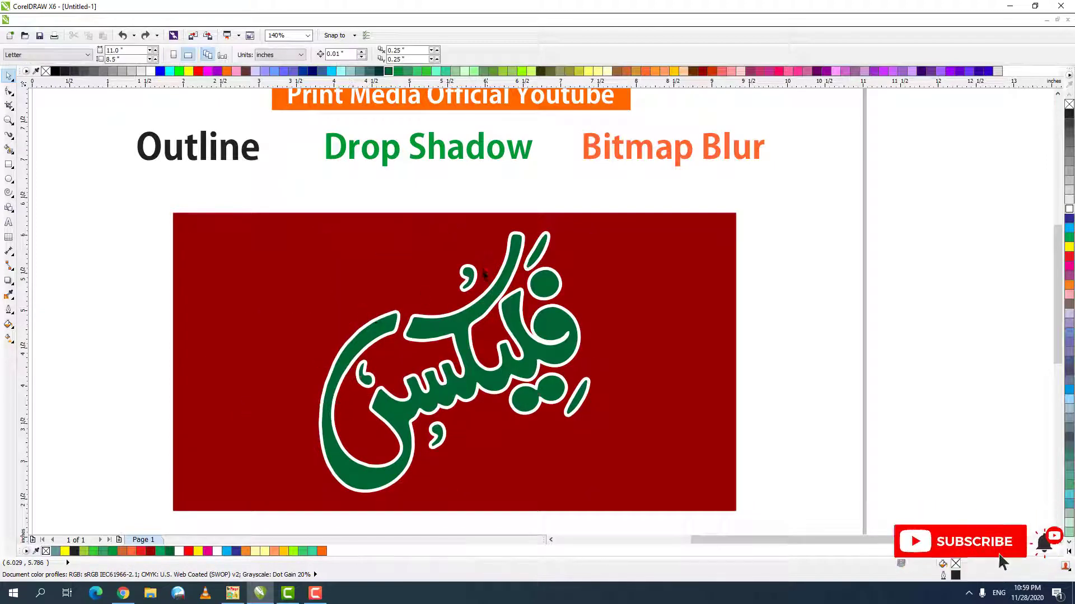
pyautogui.click(483, 312)
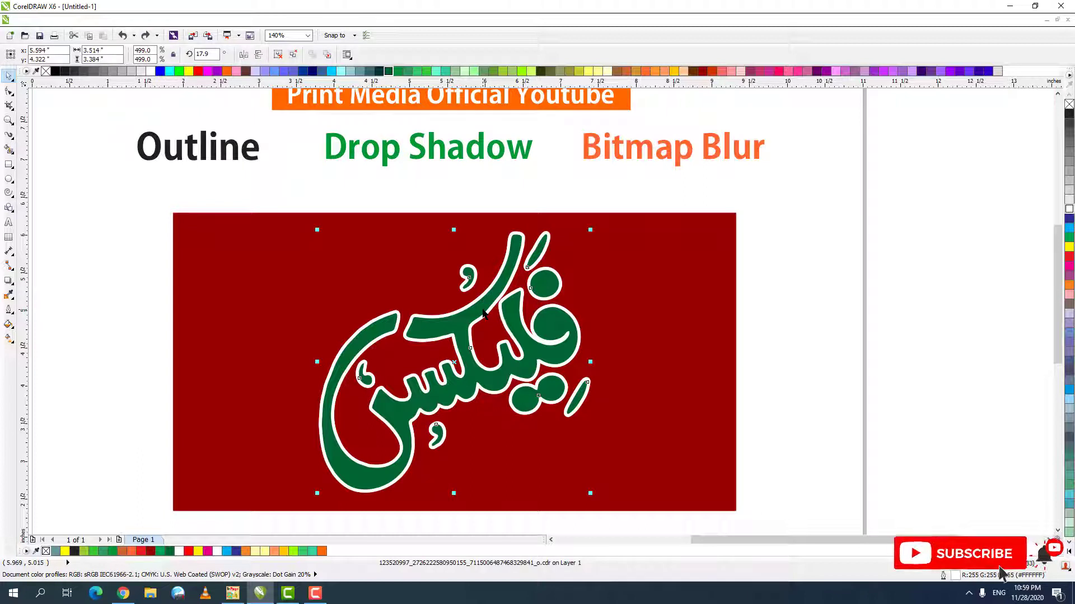
pyautogui.press('KP_Add')
# Give the duplicate calligraphy a 1 pt outline width in Outline Pen.
pyautogui.press('F12')
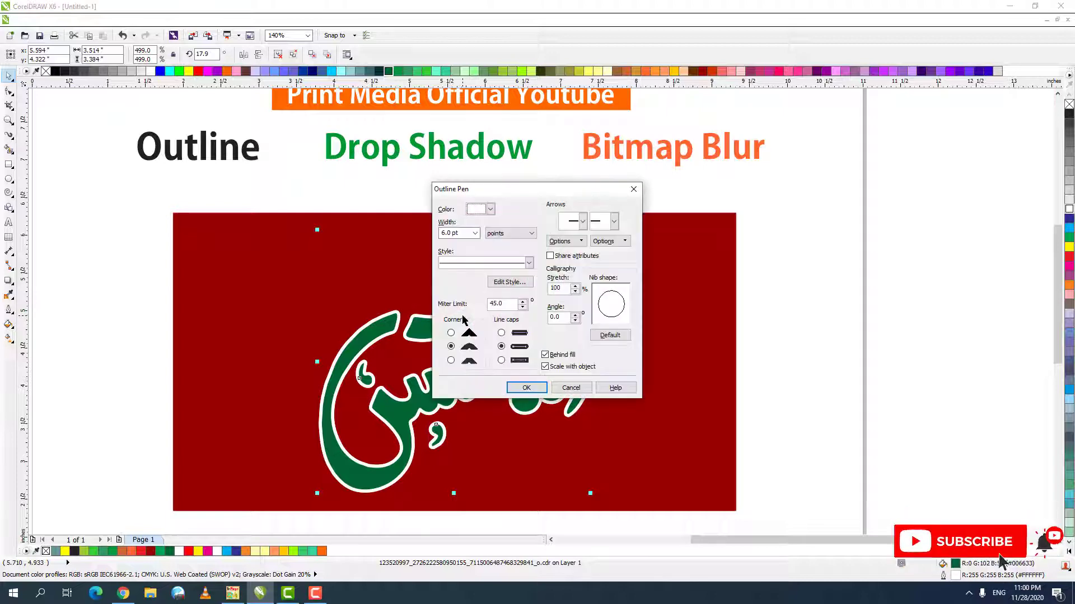
pyautogui.doubleClick(453, 233)
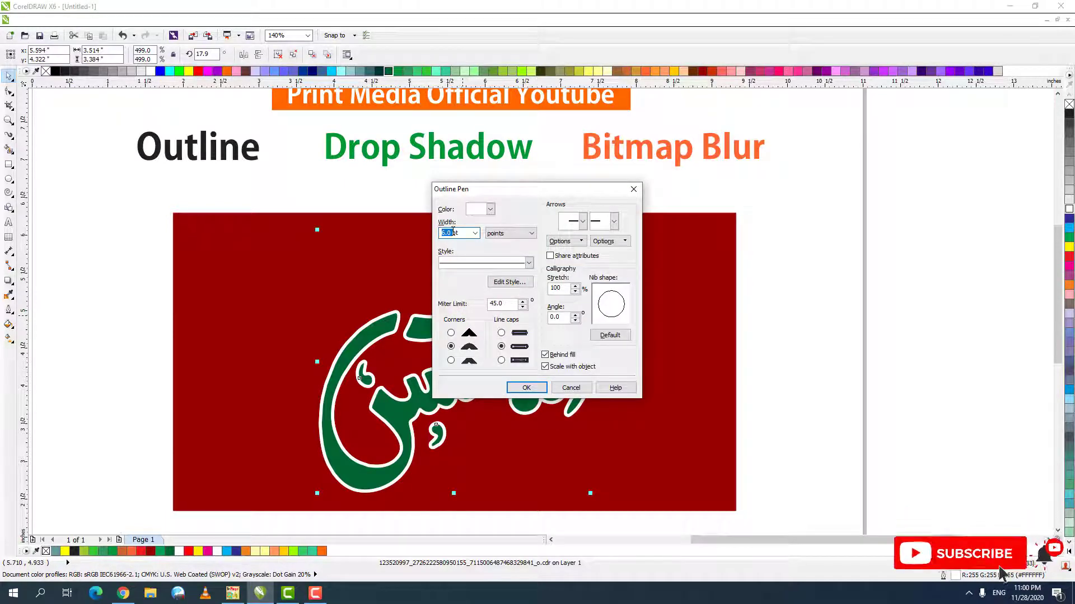
pyautogui.write('1')
pyautogui.press('Return')
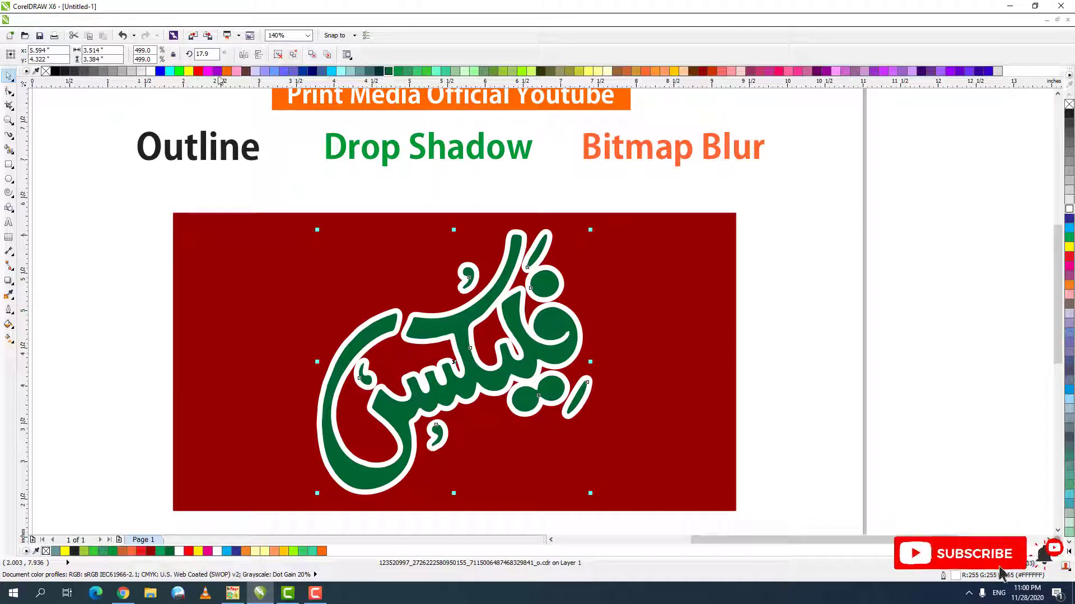
# Give the calligraphy layer a yellow 15 pt outline around the thin white edge.
pyautogui.rightClick(188, 71)
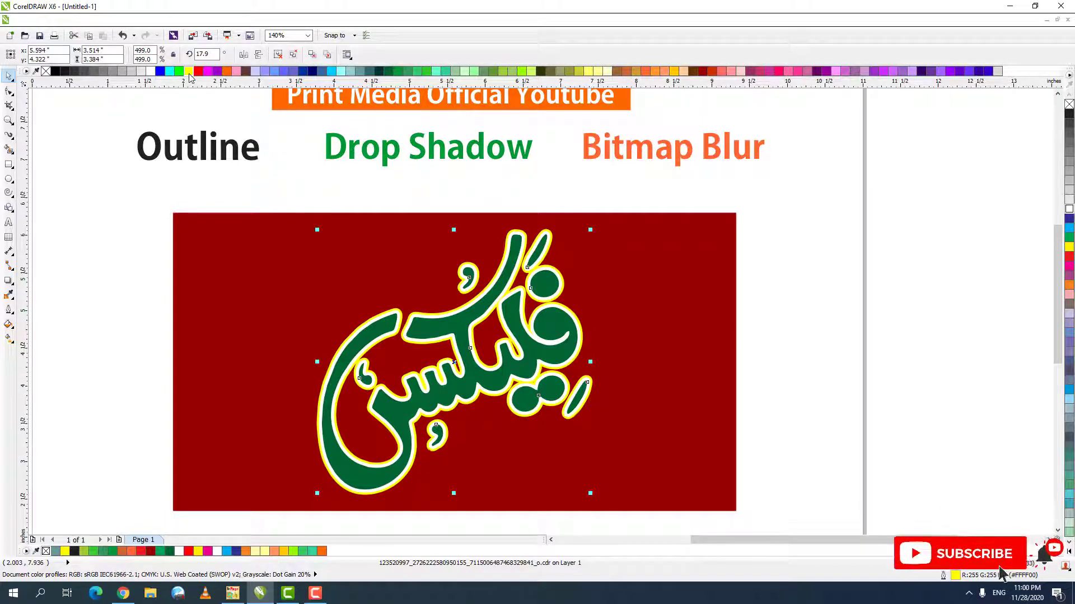
pyautogui.press('F12')
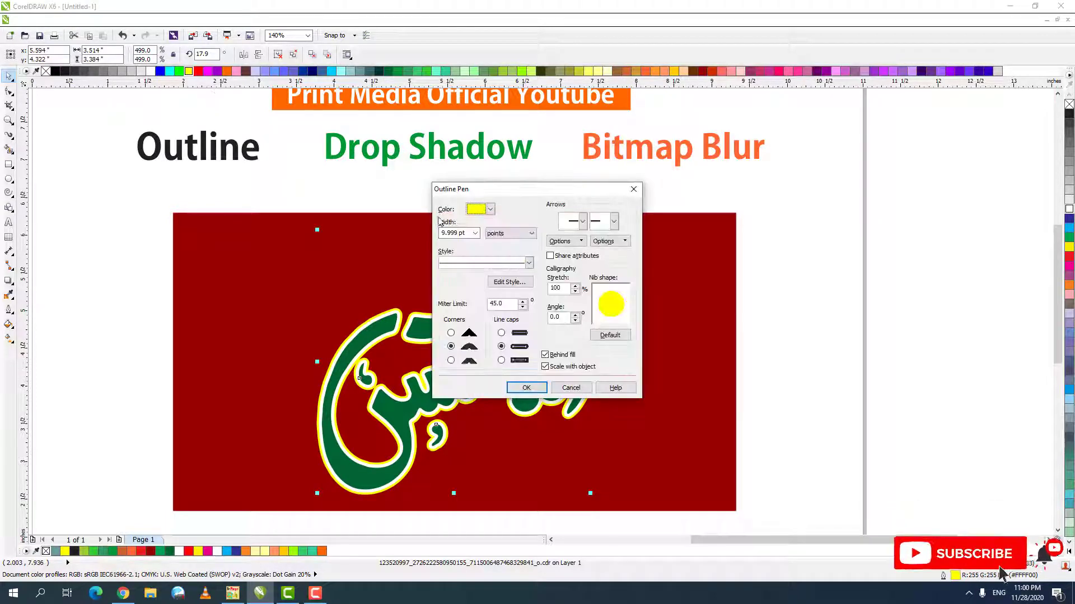
pyautogui.doubleClick(451, 233)
pyautogui.write('15')
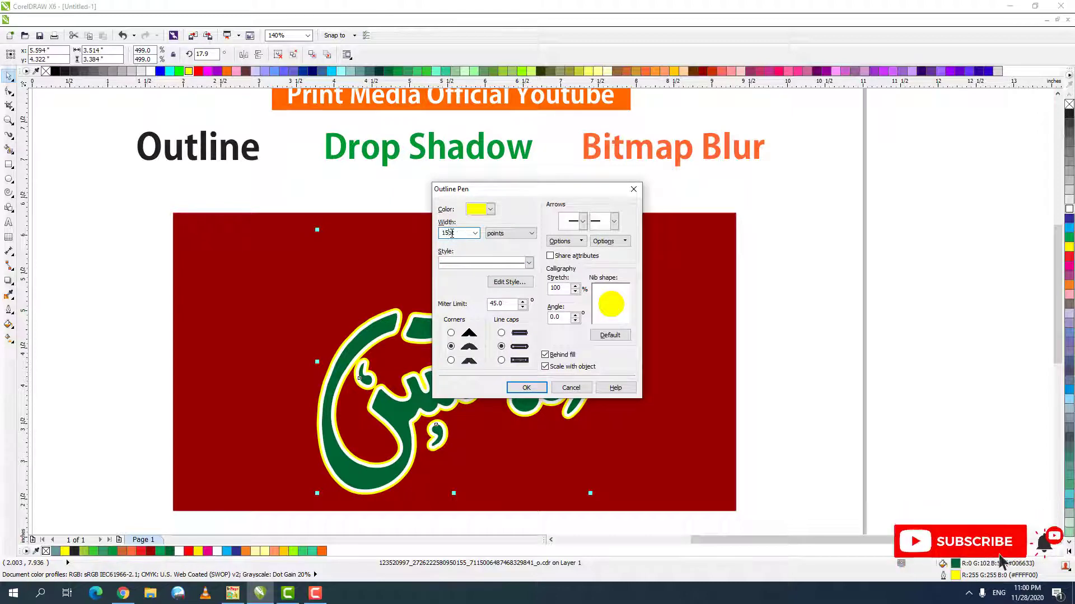
pyautogui.press('Return')
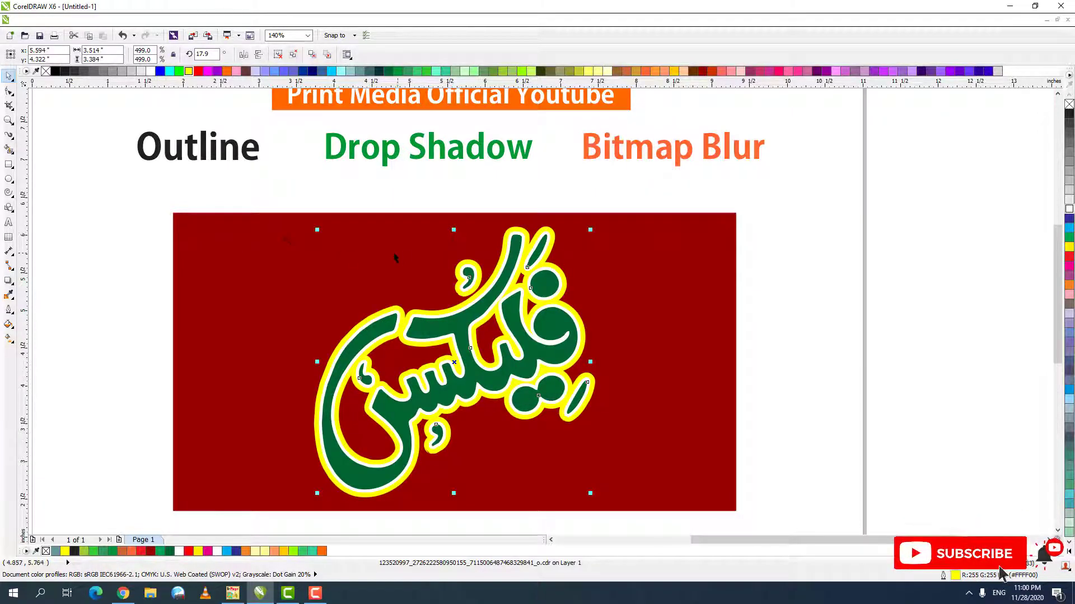
pyautogui.press('F2')
pyautogui.moveTo(196, 208); pyautogui.dragTo(669, 491)
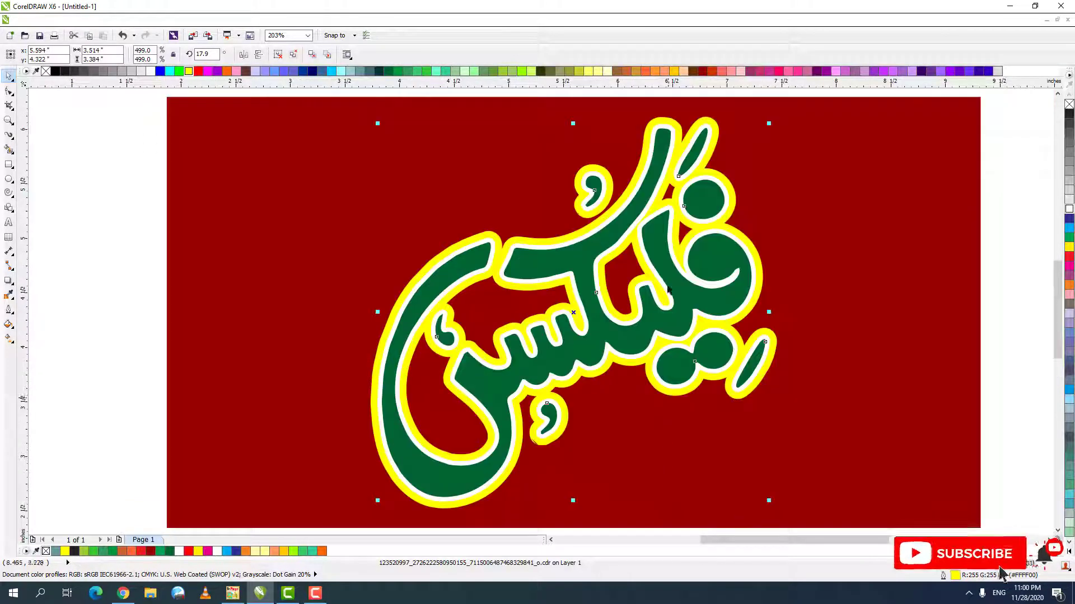
pyautogui.click(648, 189)
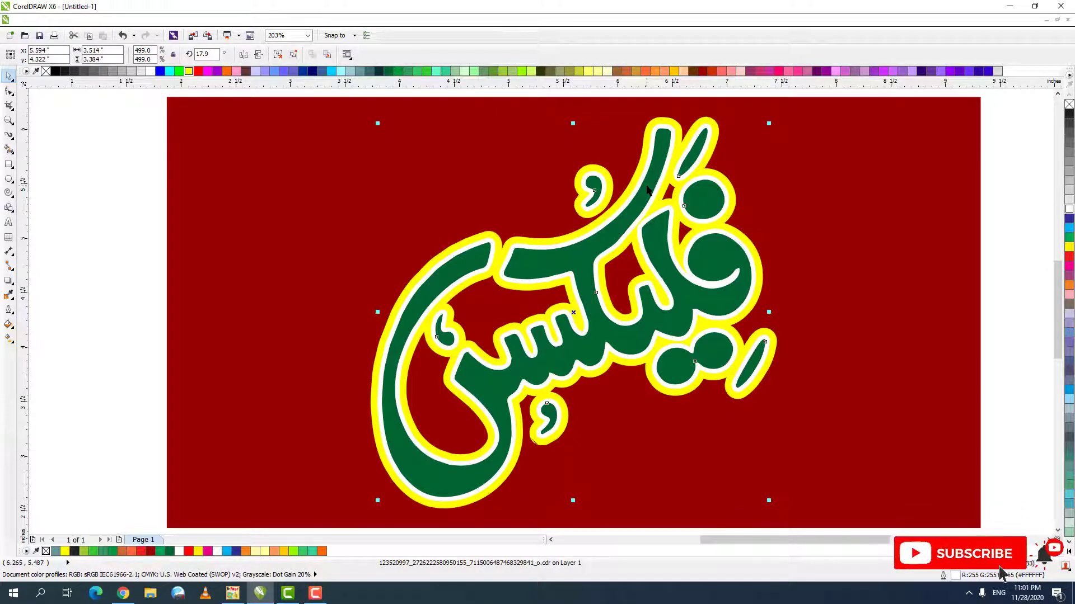
pyautogui.press('Escape')
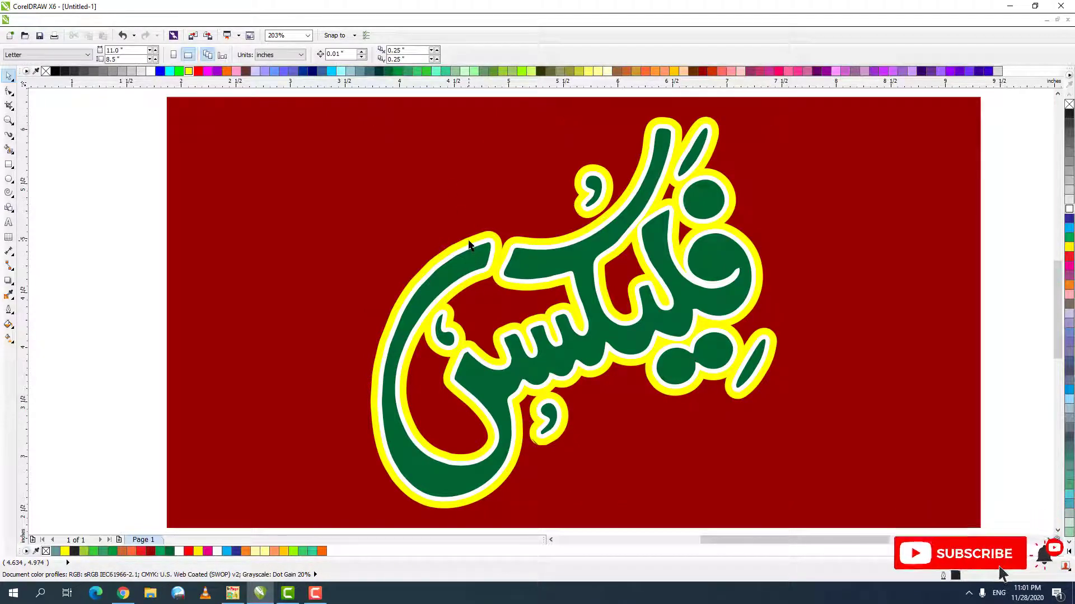
# Change the calligraphy layer's yellow outline to red, after briefly trying magenta.
pyautogui.click(469, 245)
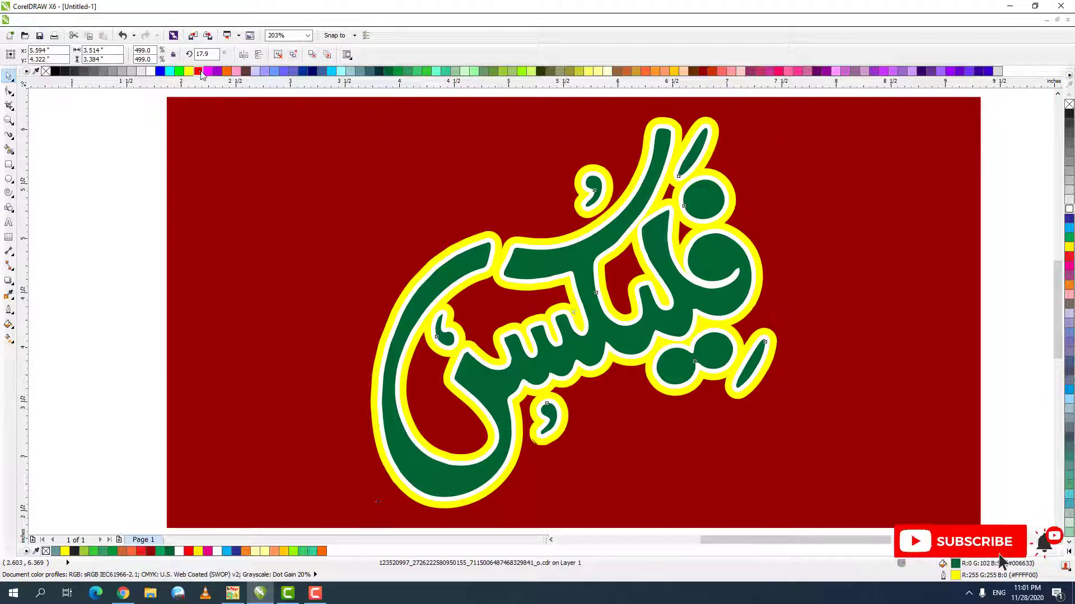
pyautogui.rightClick(199, 71)
pyautogui.rightClick(207, 71)
pyautogui.rightClick(198, 71)
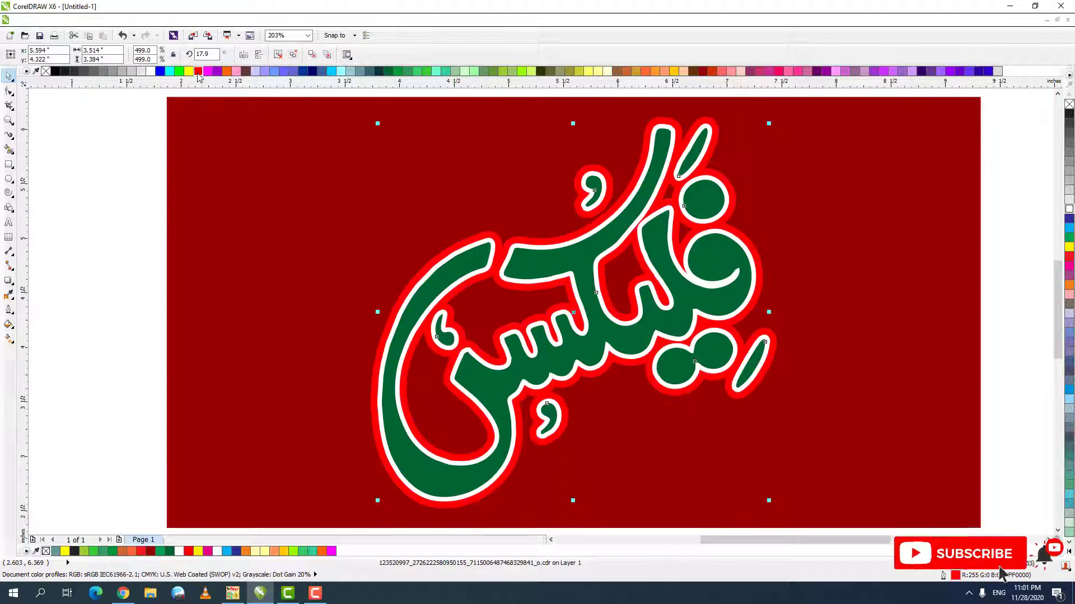
pyautogui.scroll(-2, 561, 220)
pyautogui.press('F2')
pyautogui.moveTo(377, 145); pyautogui.dragTo(675, 279)
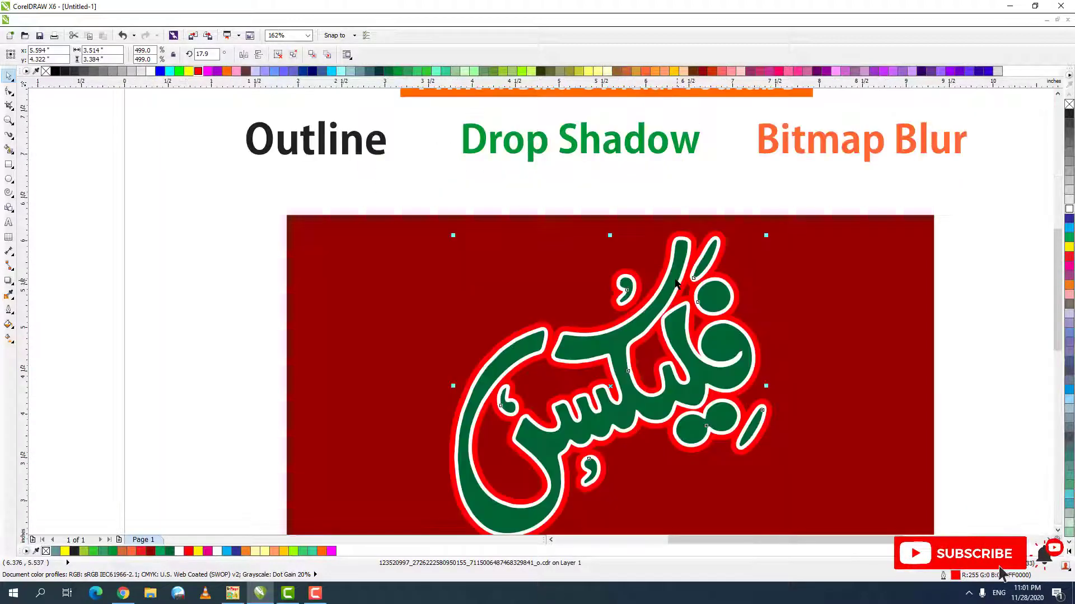
pyautogui.press('Escape')
pyautogui.click(682, 237)
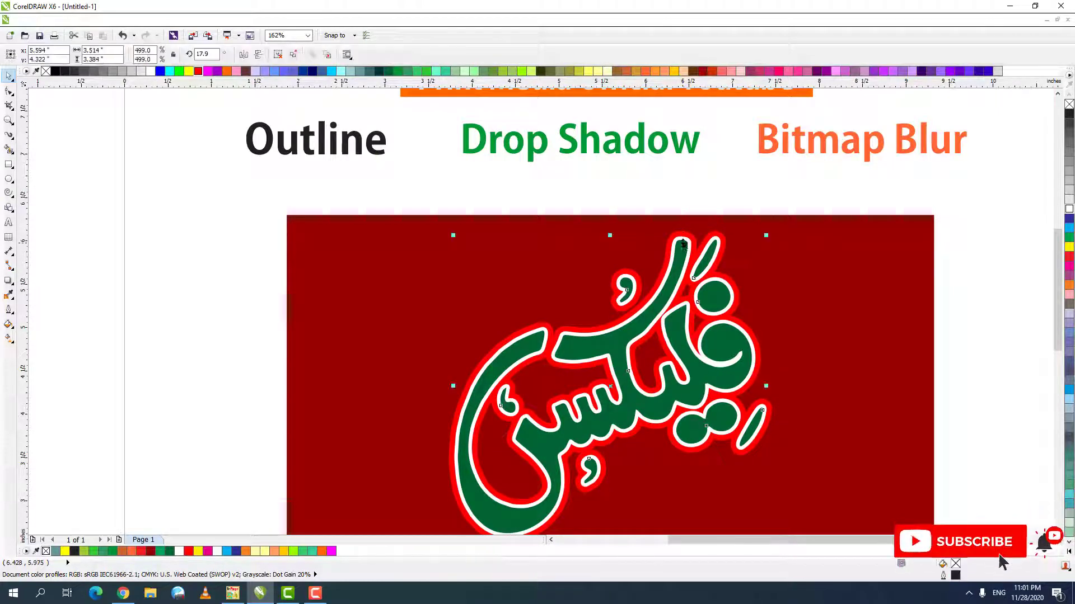
pyautogui.click(683, 236)
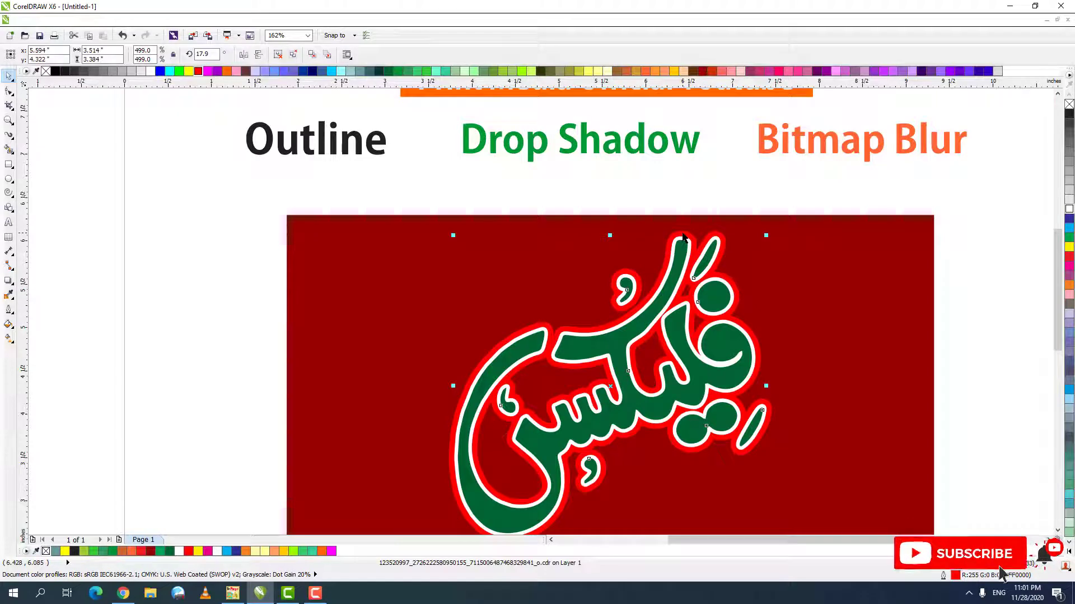
pyautogui.press('Delete')
pyautogui.hotkey('ctrl', 'z')
# Duplicate the red-outlined lettering in place and widen its outline to 25 pt.
pyautogui.press('KP_Add')
pyautogui.press('F12')
pyautogui.doubleClick(463, 232)
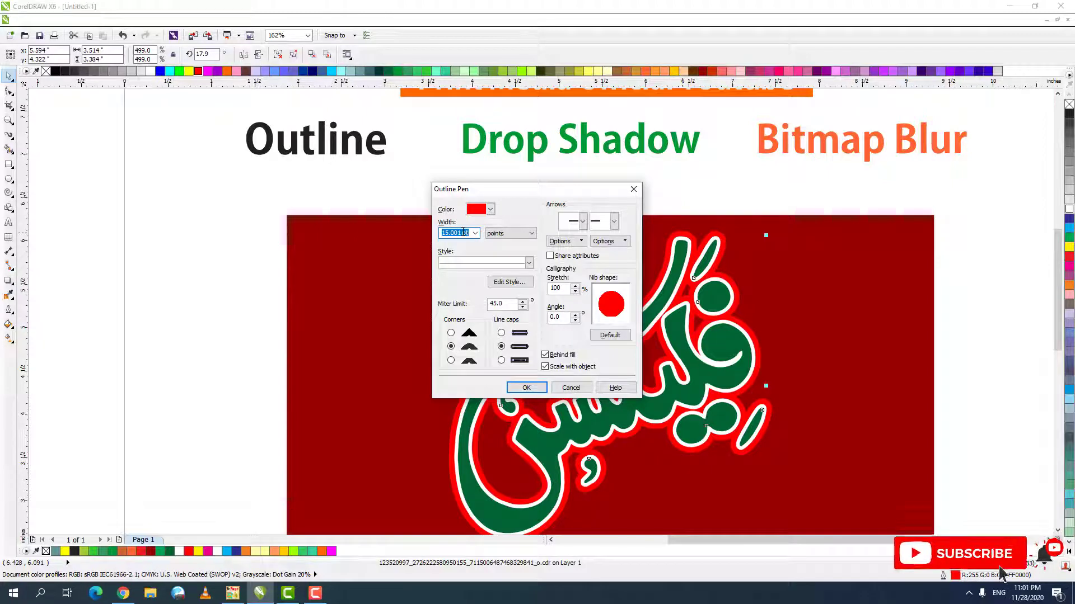
pyautogui.write('25')
pyautogui.press('Return')
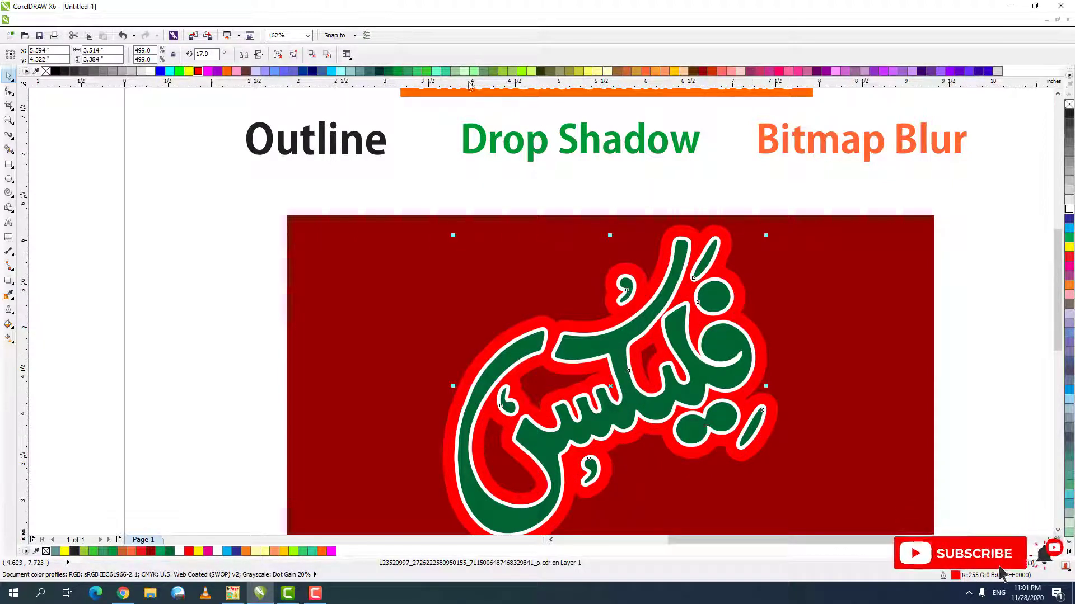
# Make the outer contour orange after trying dark blue and yellow outlines.
pyautogui.rightClick(312, 71)
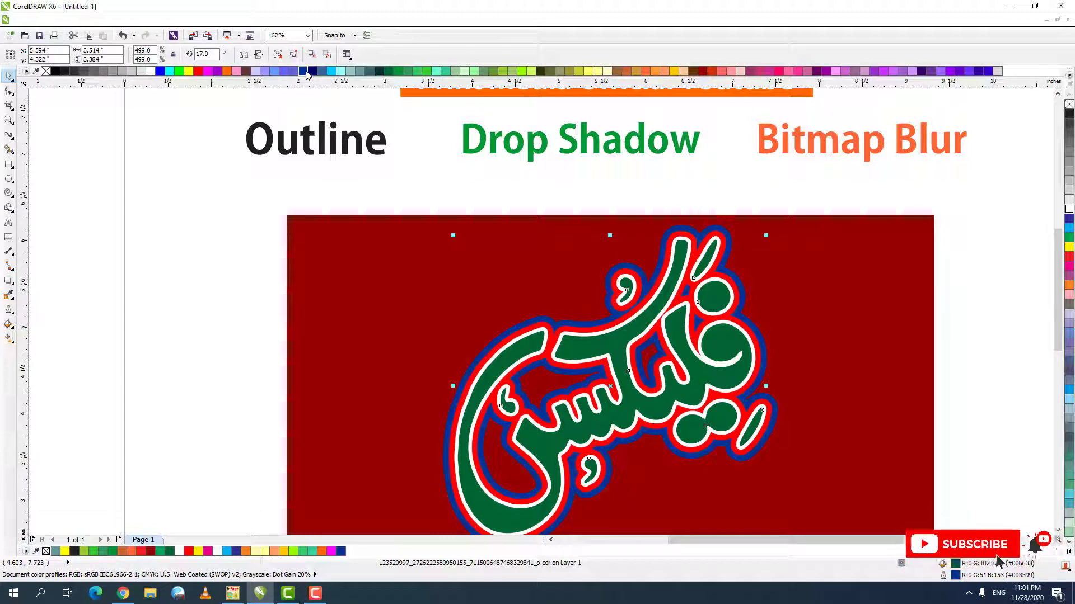
pyautogui.rightClick(659, 73)
pyautogui.rightClick(674, 72)
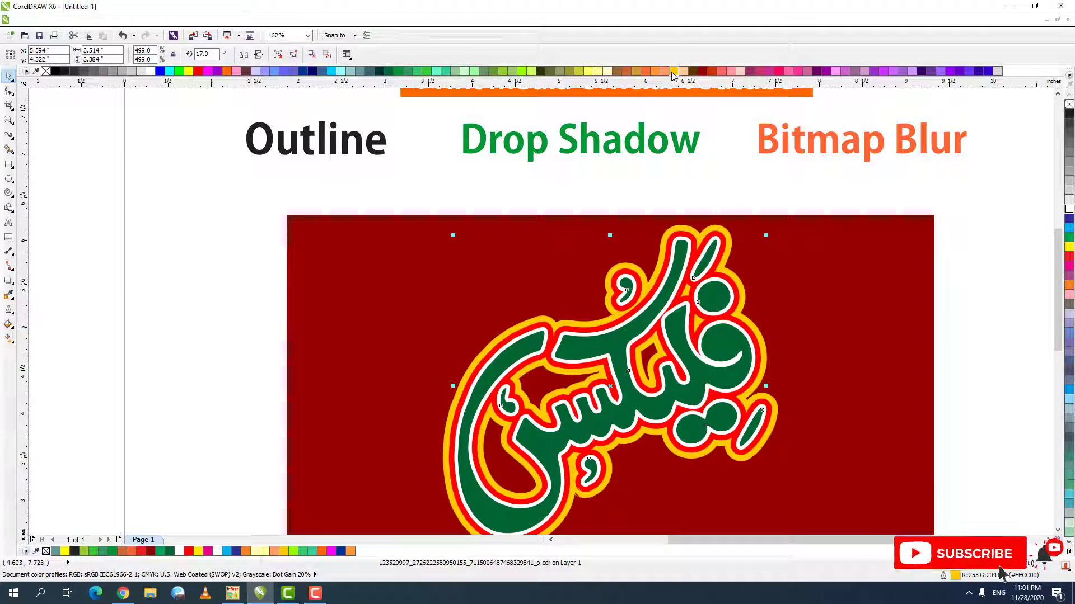
pyautogui.scroll(-2, 647, 222)
pyautogui.press('F2')
pyautogui.moveTo(410, 180); pyautogui.dragTo(910, 400)
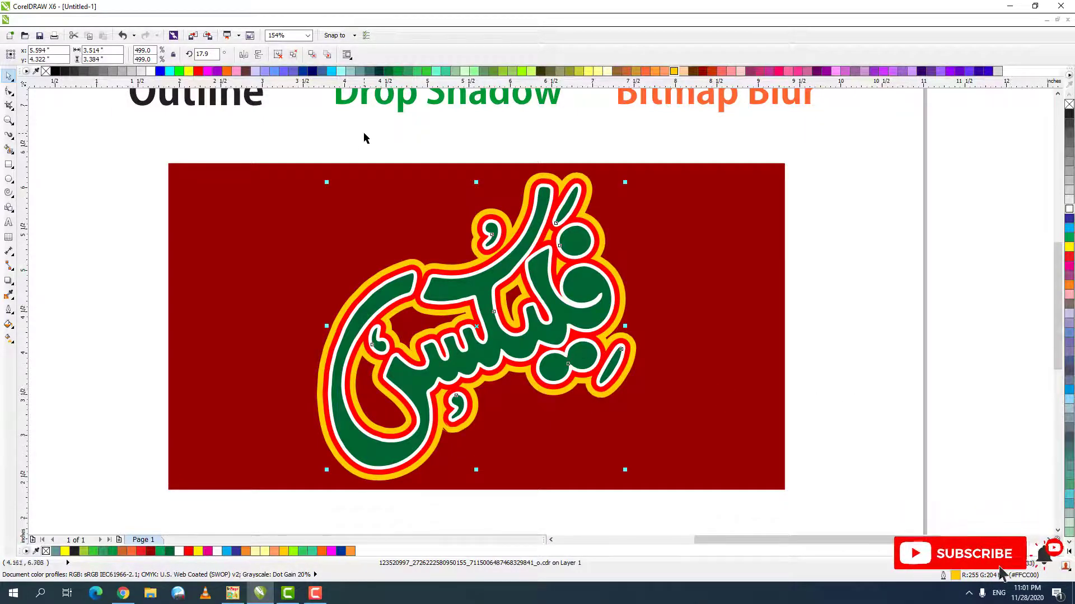
pyautogui.rightClick(229, 72)
pyautogui.click(227, 71)
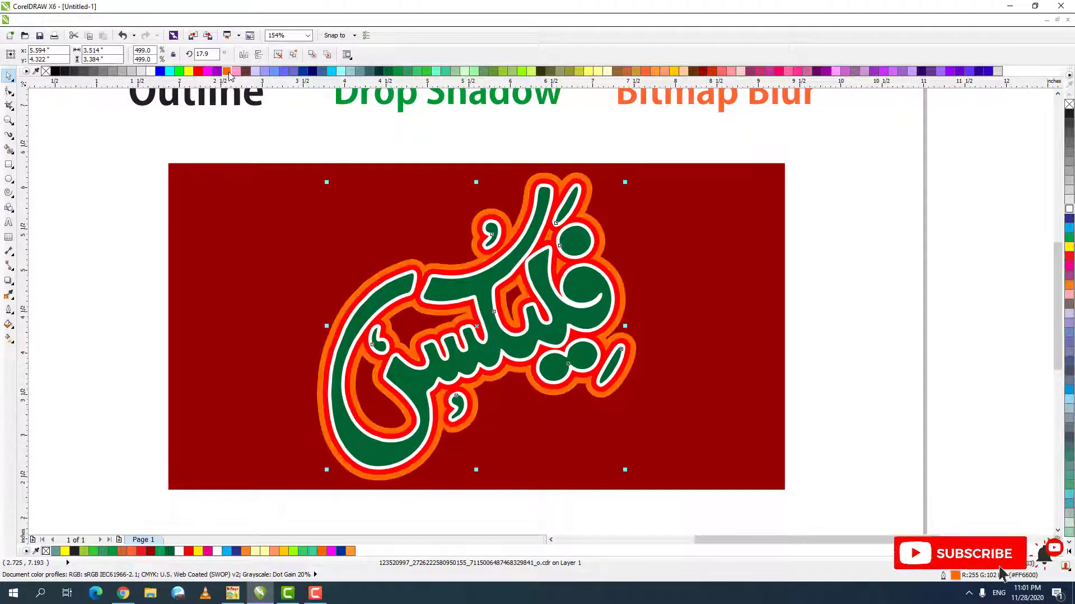
pyautogui.press('Escape')
# Experiment with green, brown, blue, navy and white colours on the calligraphy and inner ring.
pyautogui.click(541, 188)
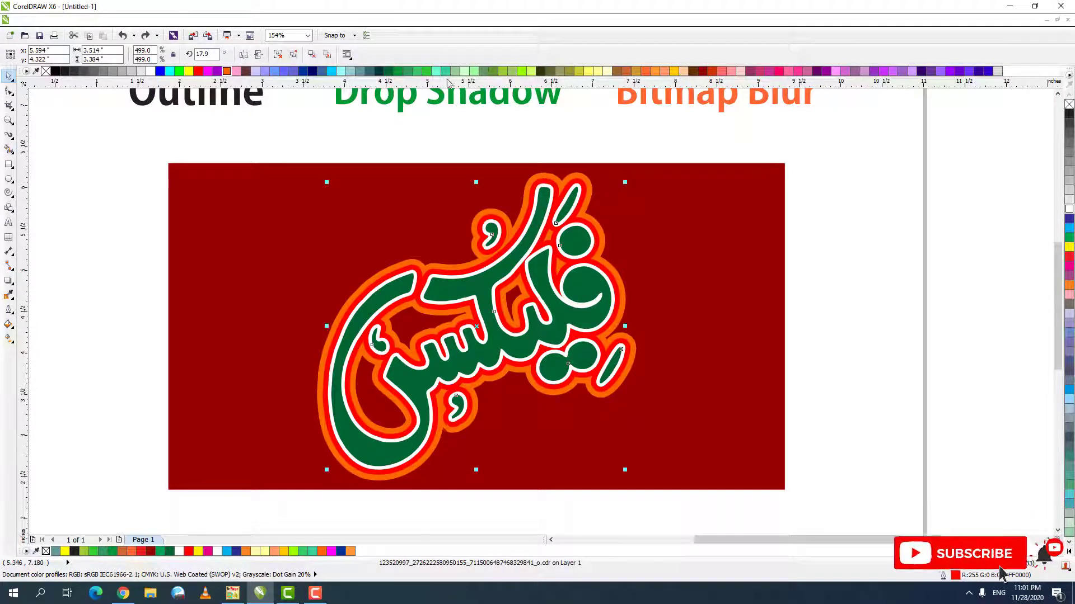
pyautogui.click(421, 71)
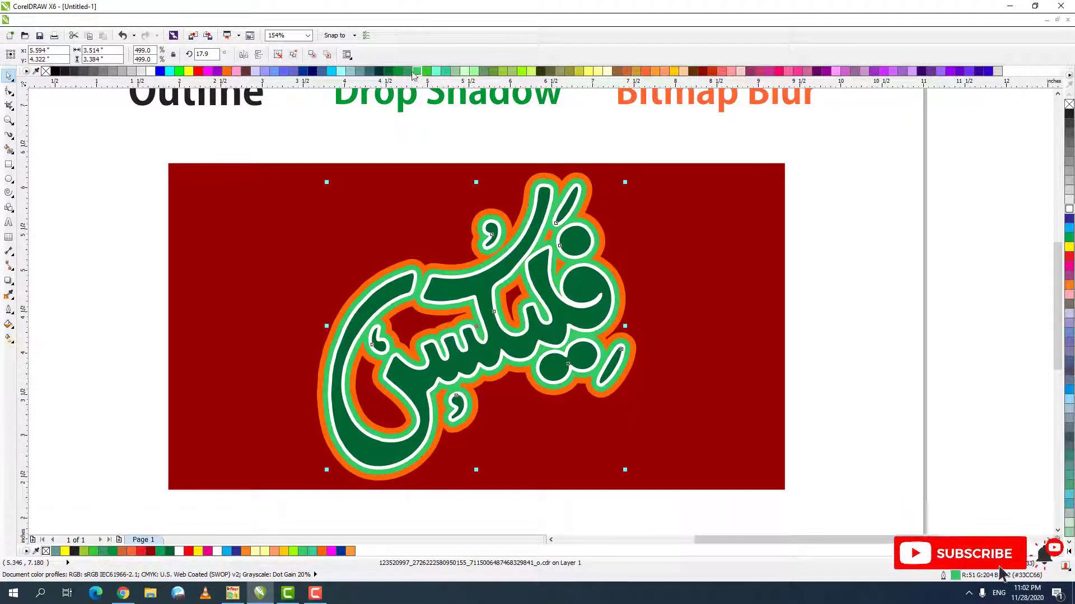
pyautogui.click(246, 72)
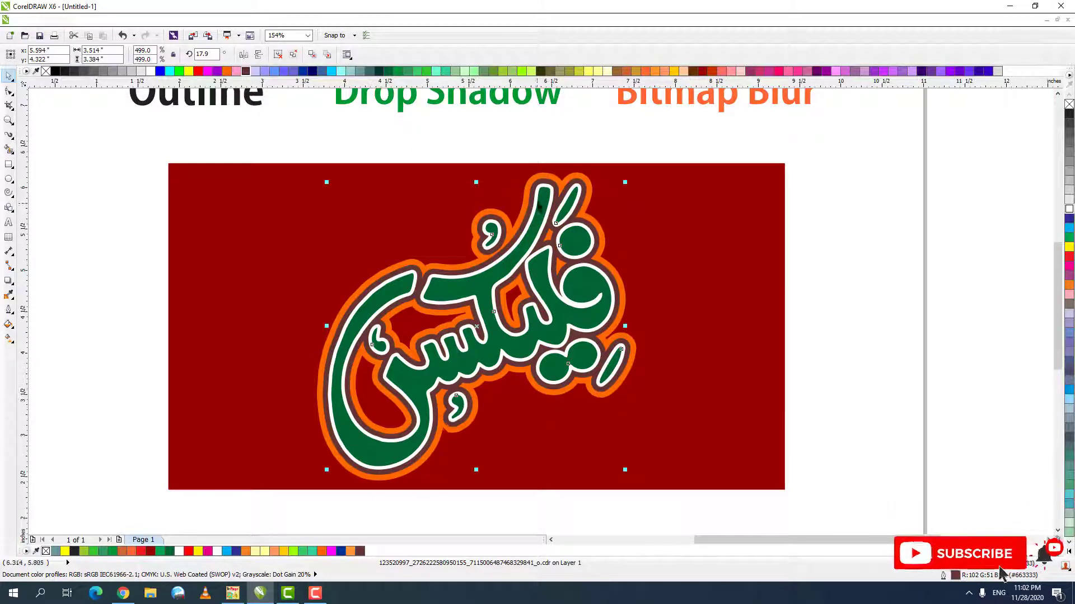
pyautogui.rightClick(255, 73)
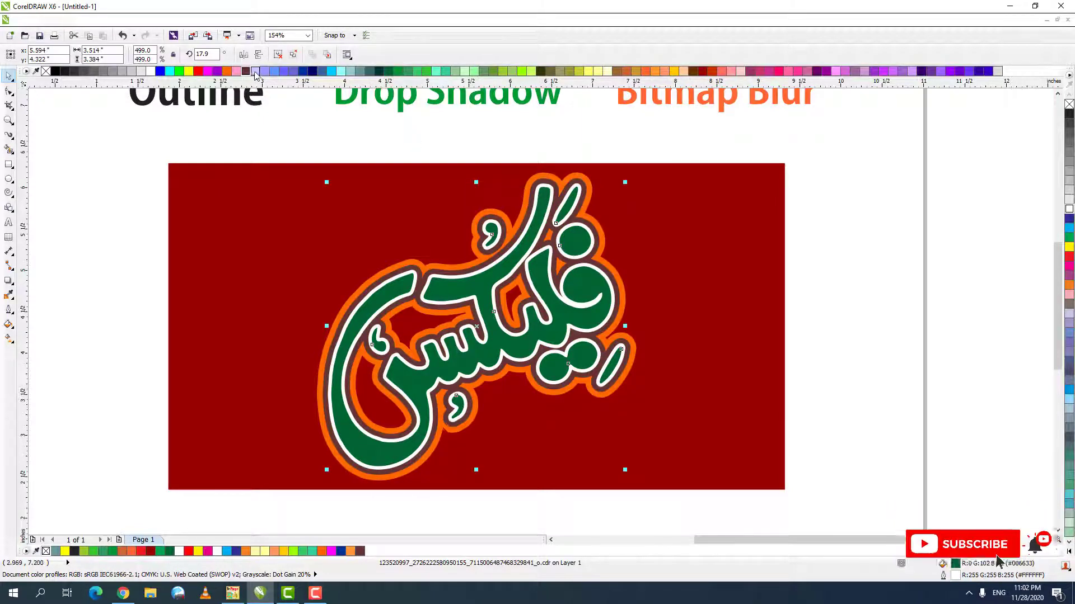
pyautogui.click(303, 71)
pyautogui.rightClick(312, 72)
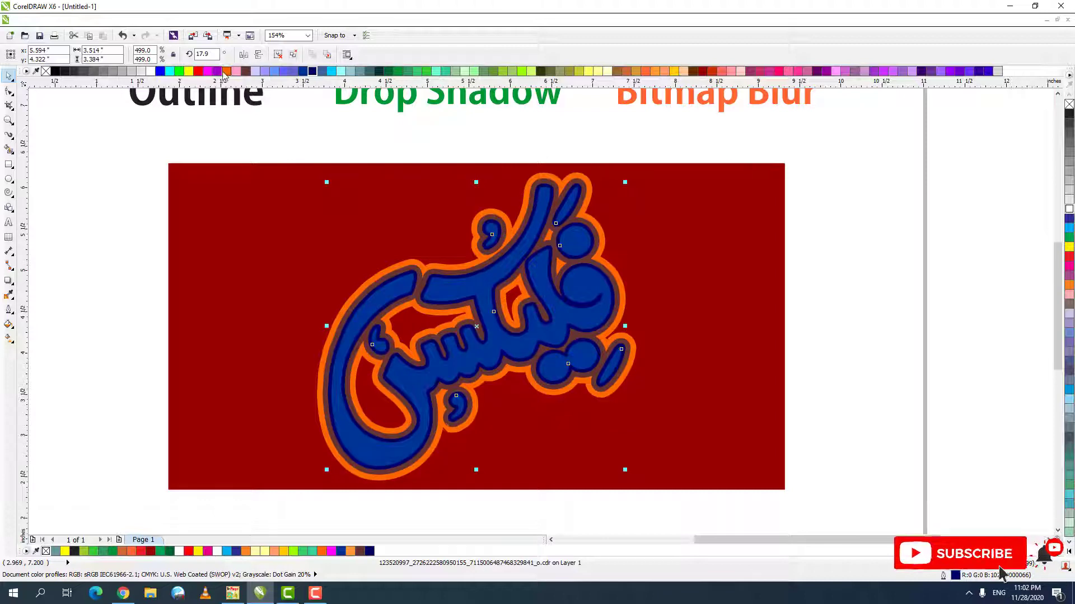
pyautogui.click(151, 73)
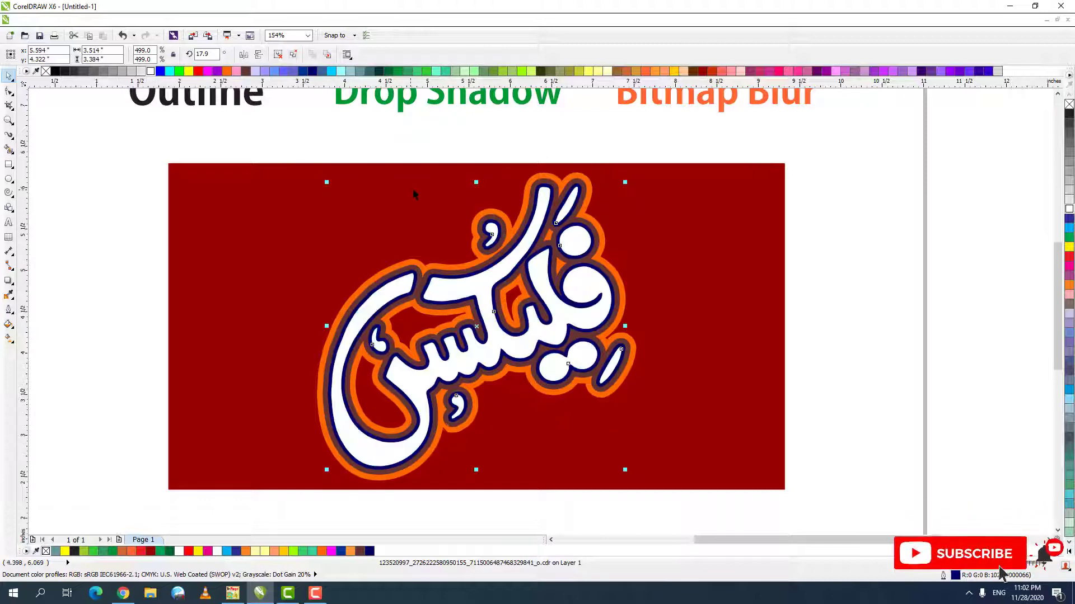
# Set the outer contour medium green, fill the calligraphy dark green and outline it white.
pyautogui.click(545, 174)
pyautogui.moveTo(545, 175); pyautogui.dragTo(545, 166)
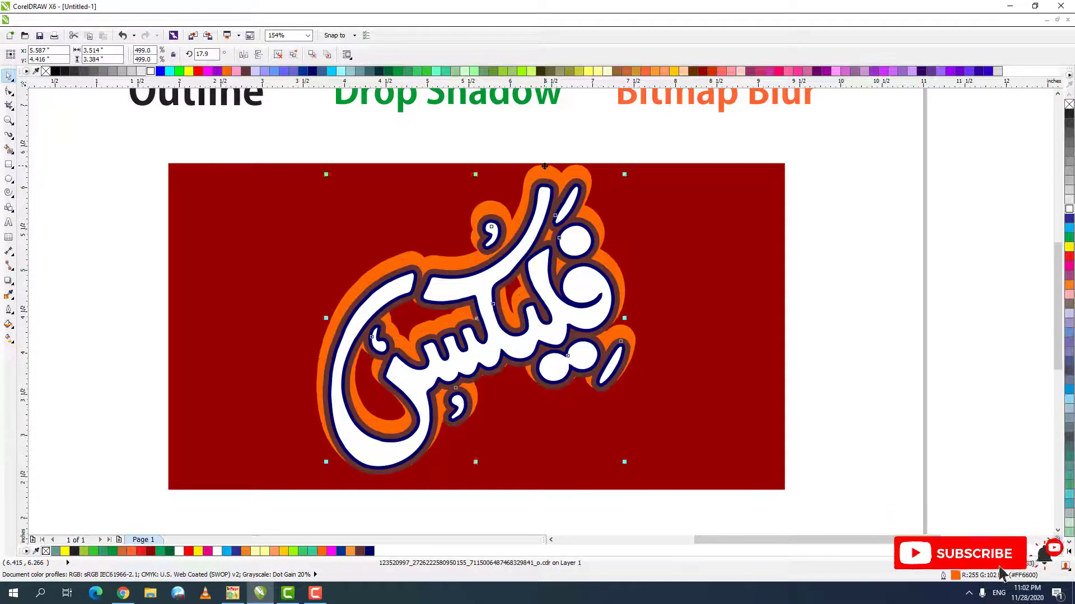
pyautogui.hotkey('ctrl', 'z')
pyautogui.rightClick(189, 72)
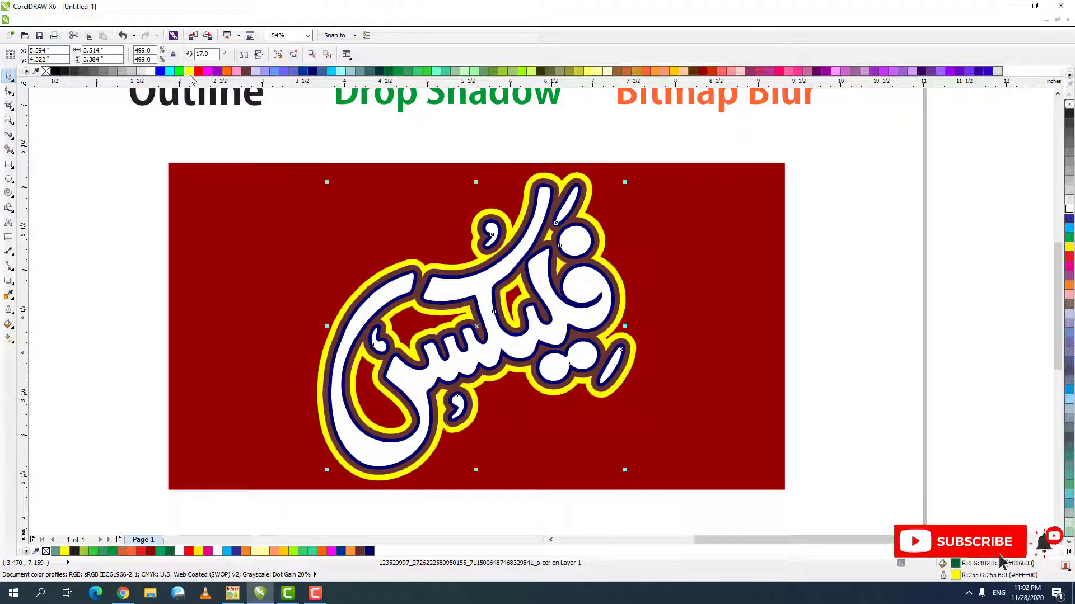
pyautogui.click(392, 71)
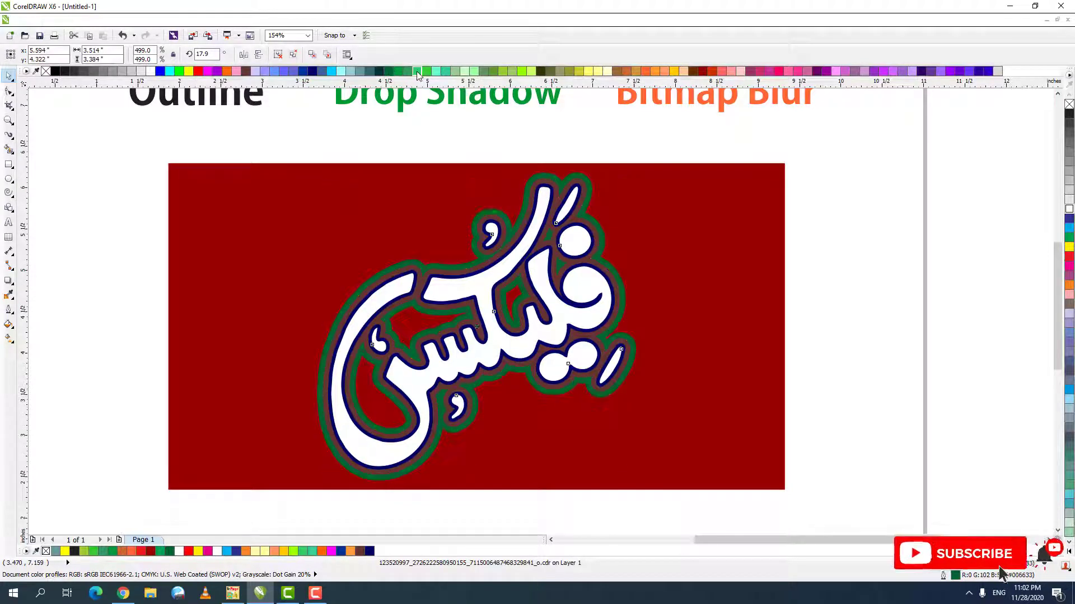
pyautogui.click(417, 71)
pyautogui.click(407, 71)
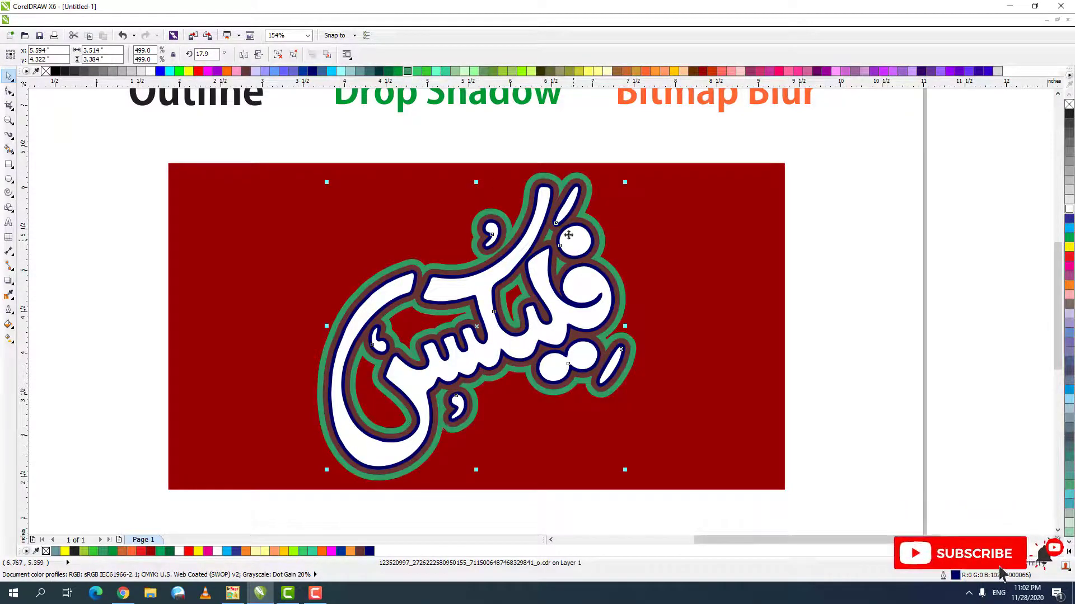
pyautogui.click(387, 71)
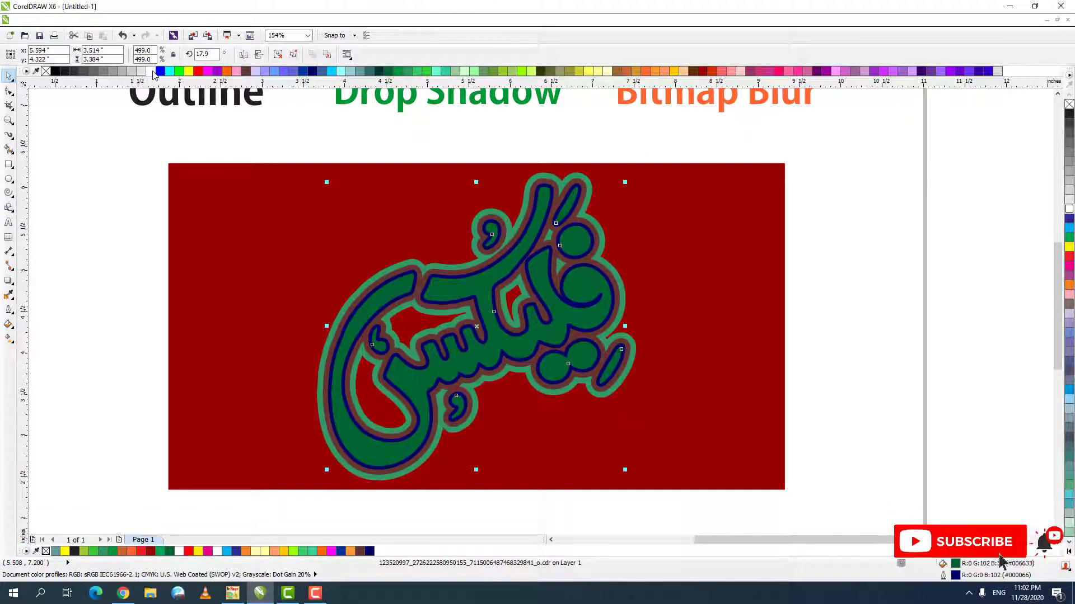
pyautogui.rightClick(151, 72)
pyautogui.press('Escape')
# Recolour the inner ring red and the outer green contour orange.
pyautogui.click(583, 185)
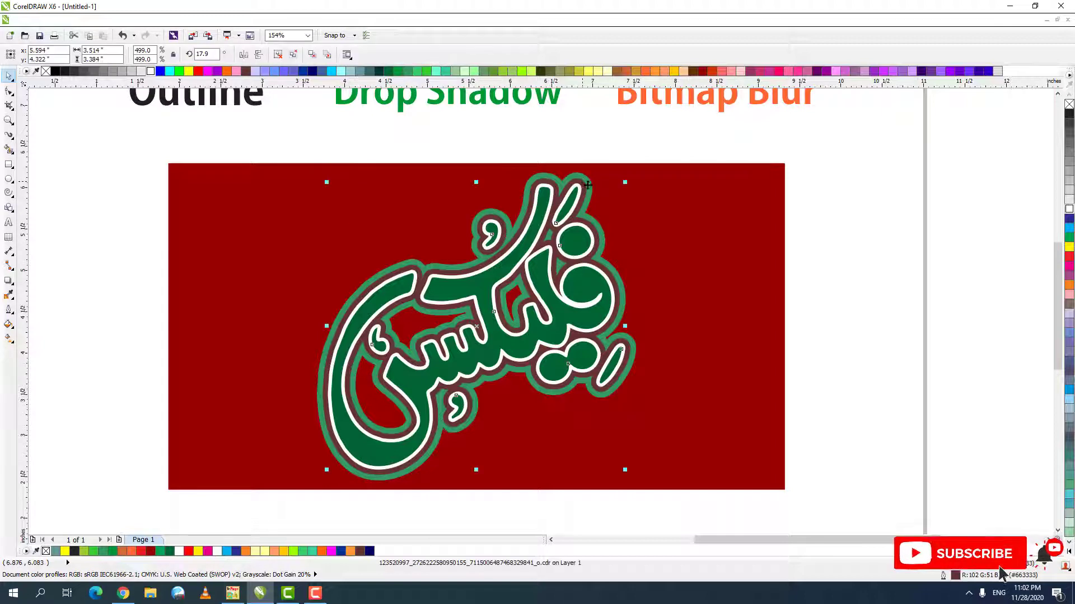
pyautogui.rightClick(188, 71)
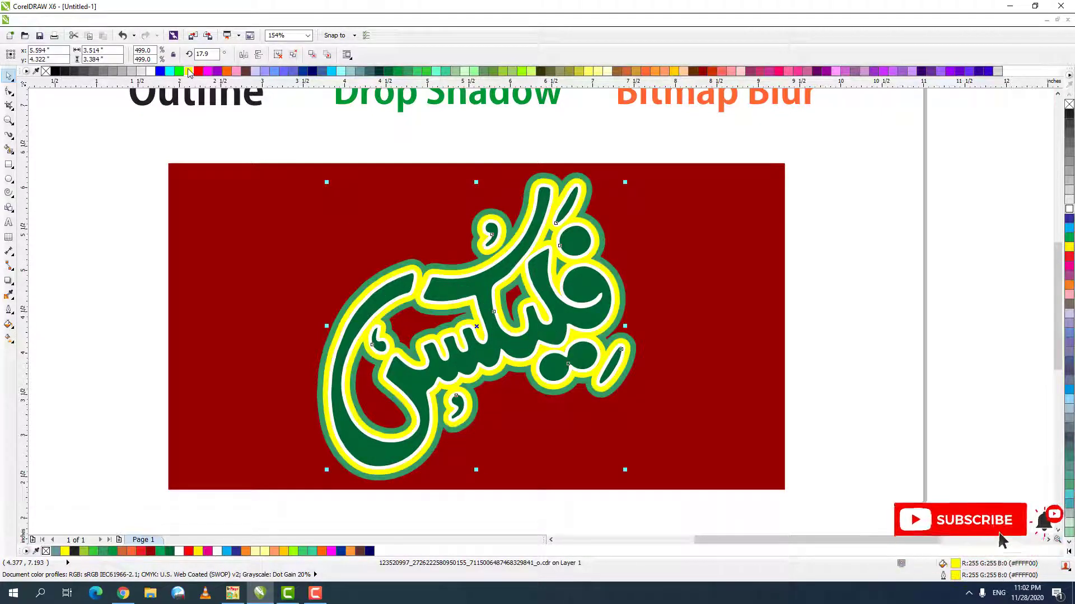
pyautogui.click(548, 183)
pyautogui.click(547, 184)
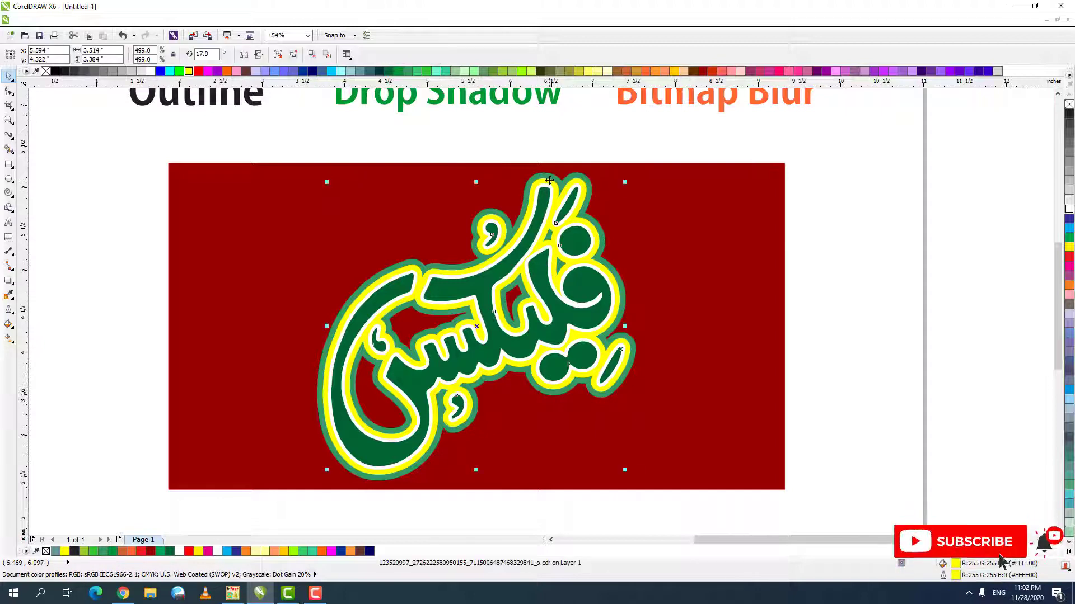
pyautogui.doubleClick(199, 71)
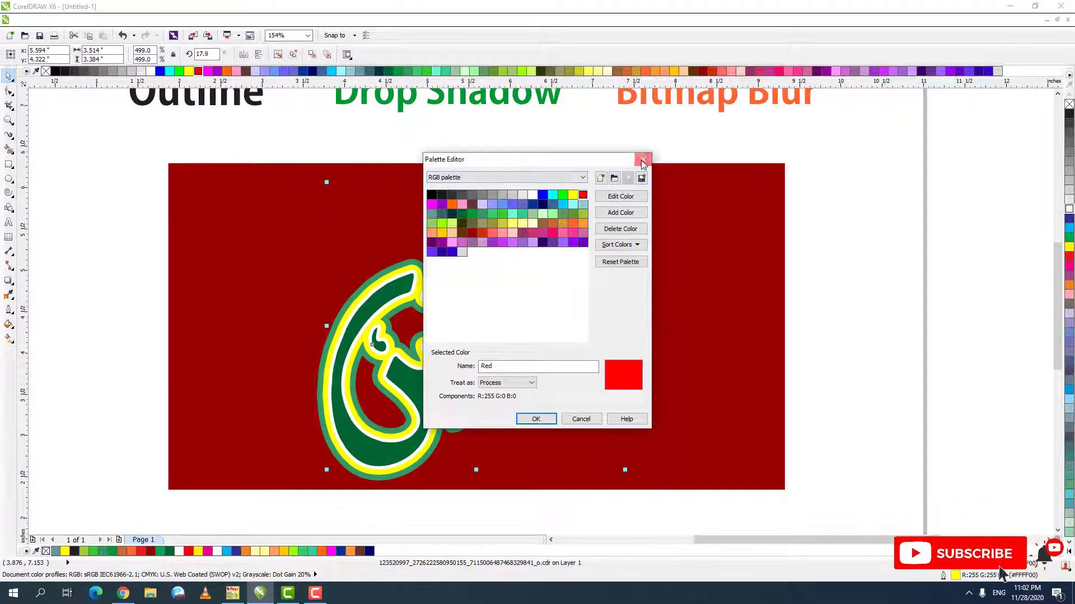
pyautogui.click(644, 160)
pyautogui.keyDown('alt'); pyautogui.click(548, 199); pyautogui.keyUp('alt')
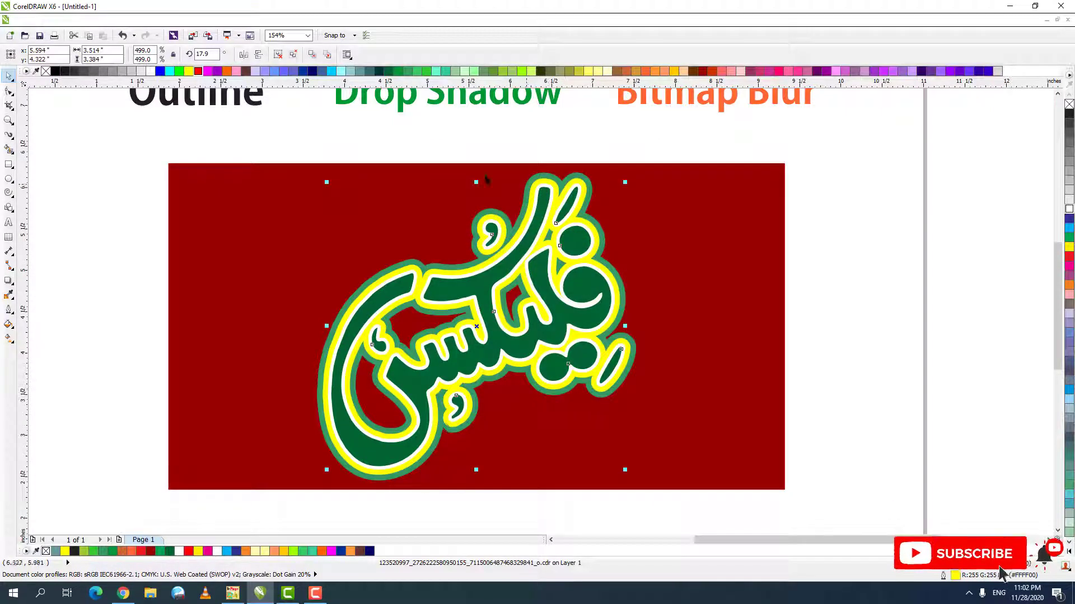
pyautogui.rightClick(200, 72)
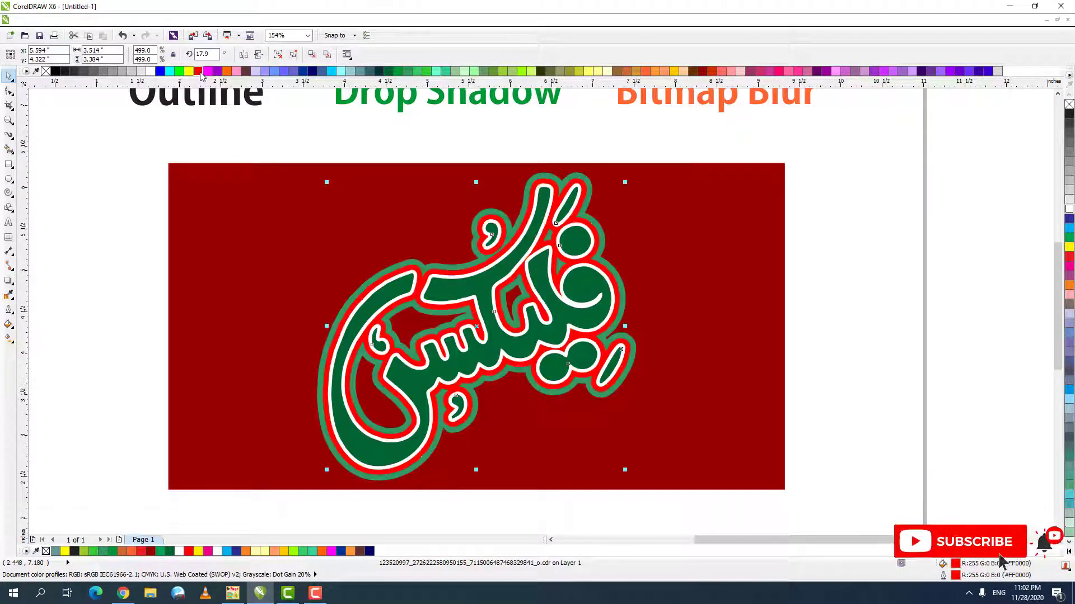
pyautogui.click(537, 175)
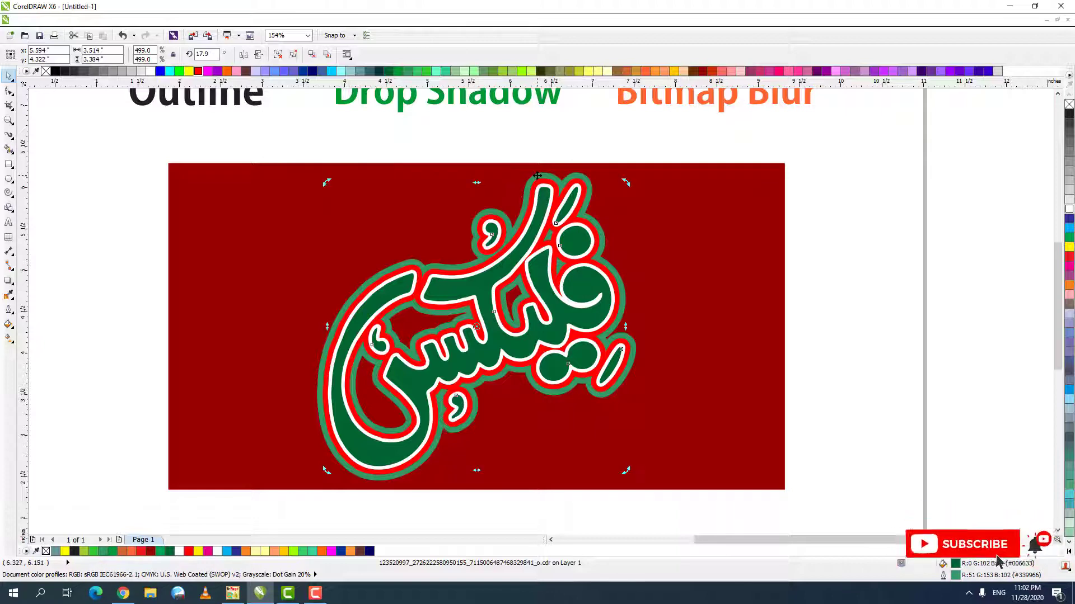
pyautogui.rightClick(227, 71)
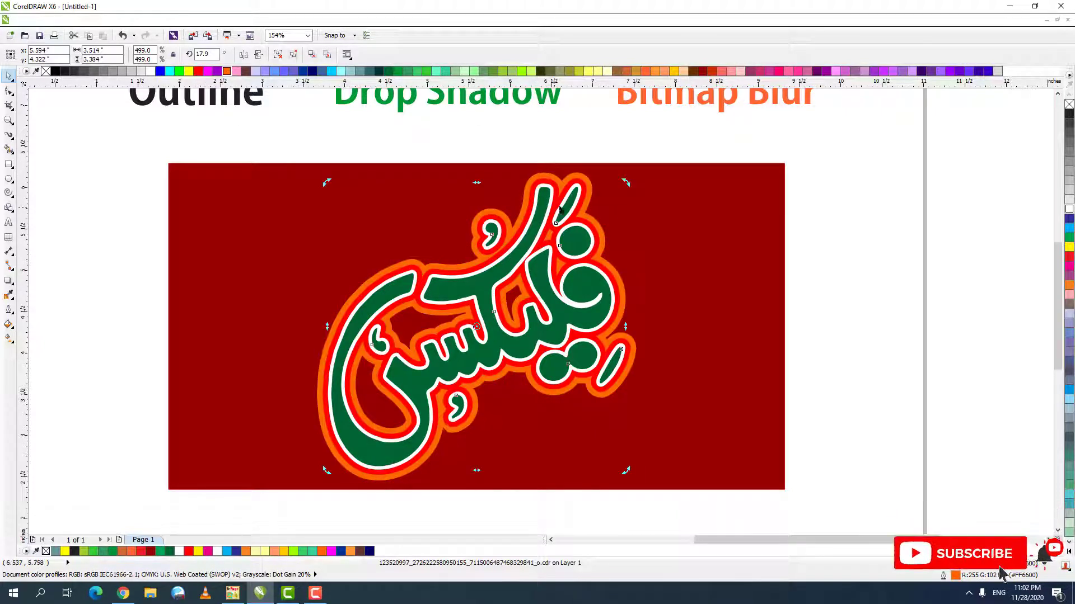
# Try yellow on the outer contour, then revert it to orange.
pyautogui.press('F3')
pyautogui.press('F2')
pyautogui.moveTo(304, 165); pyautogui.dragTo(754, 362)
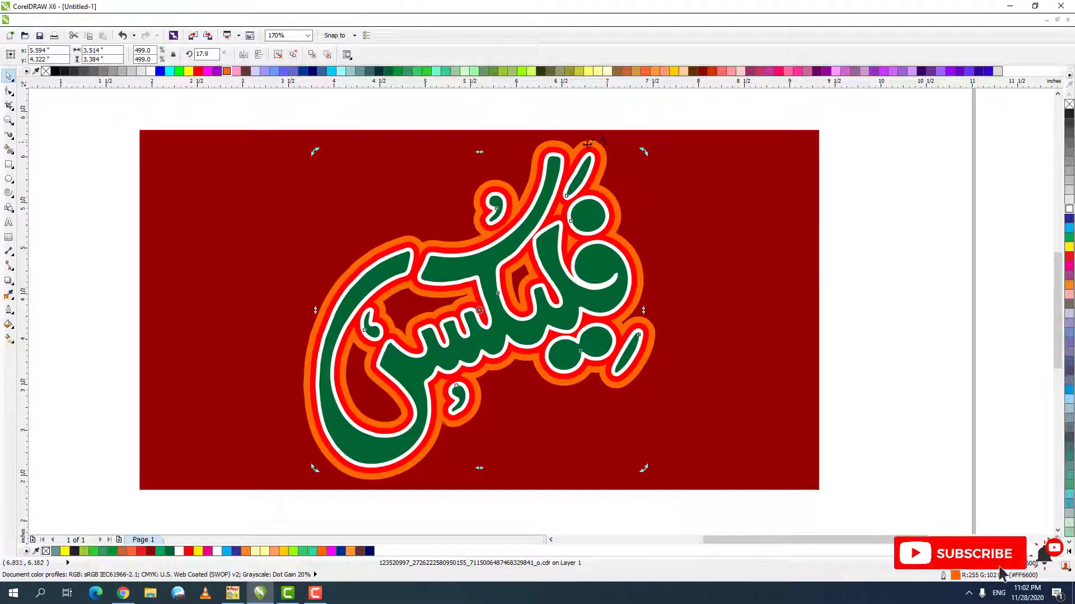
pyautogui.click(675, 72)
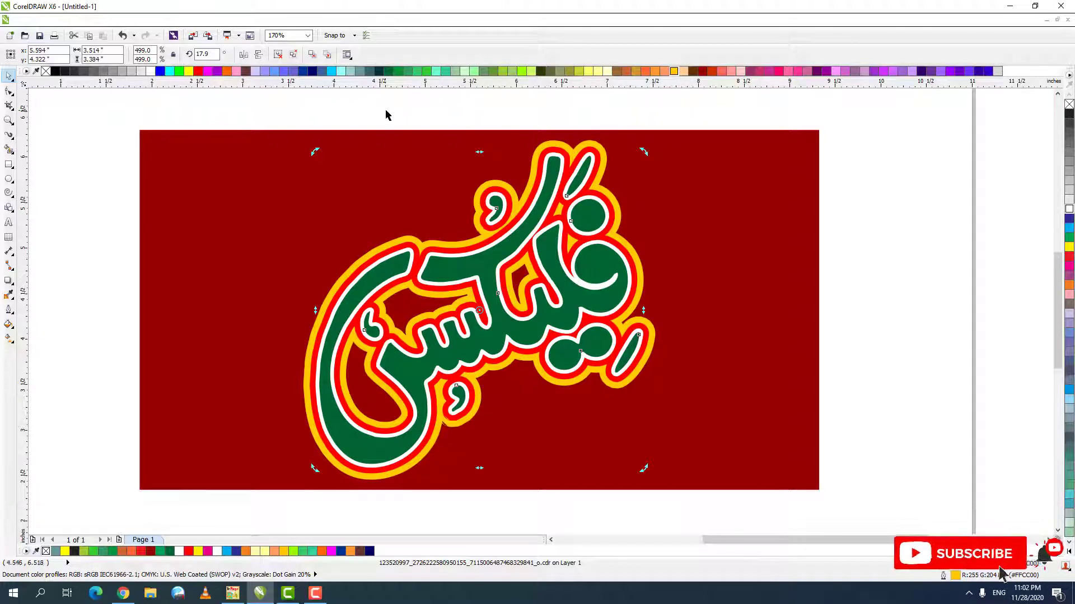
pyautogui.hotkey('ctrl', 'z')
pyautogui.scroll(-2, 489, 217)
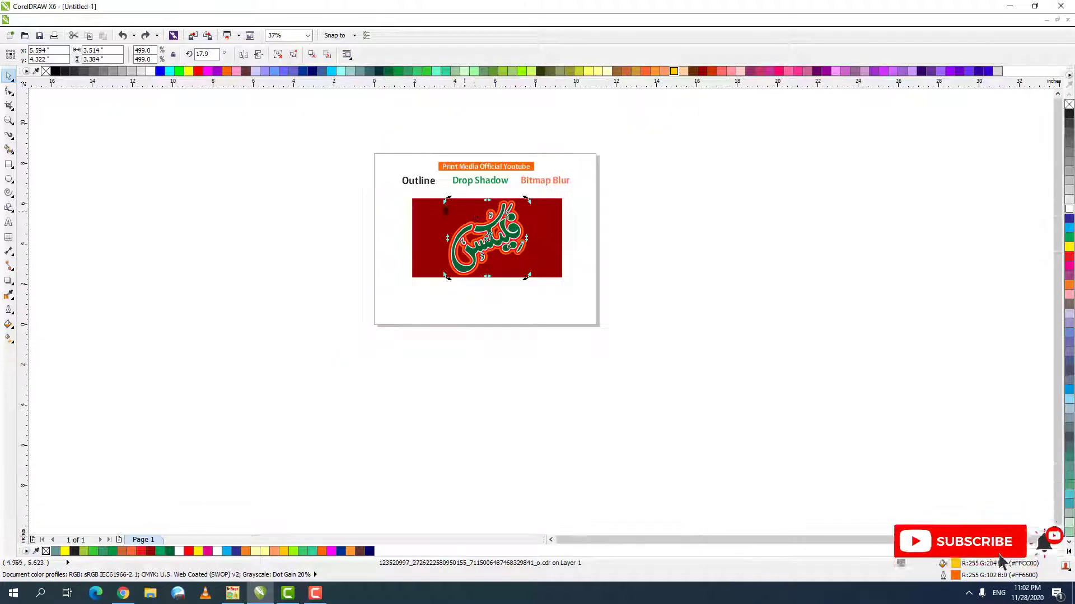
pyautogui.press('F2')
pyautogui.moveTo(349, 147); pyautogui.dragTo(662, 317)
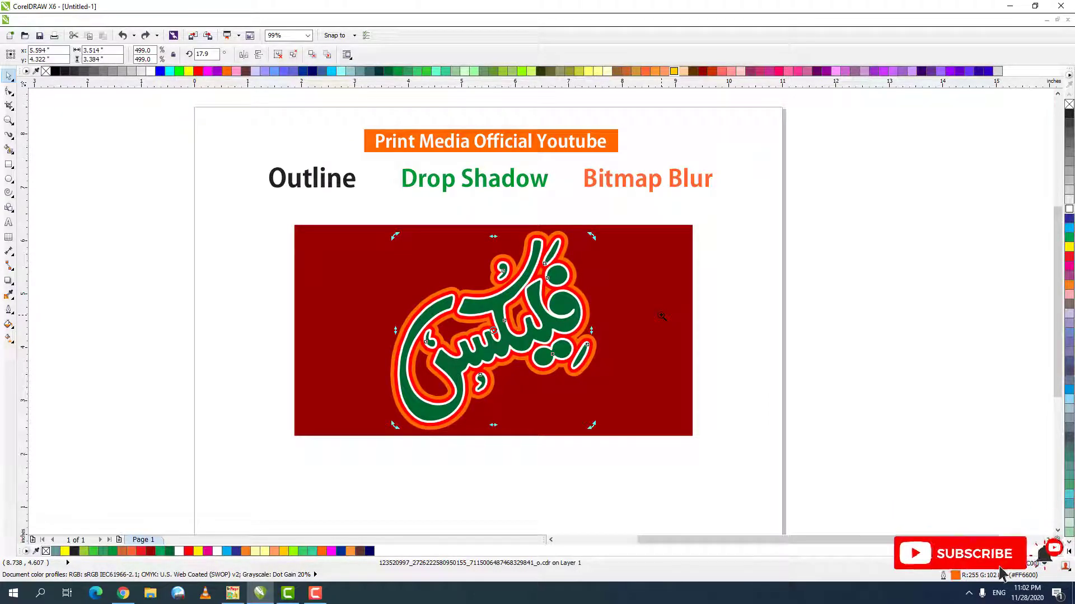
pyautogui.press('F2')
pyautogui.moveTo(243, 183); pyautogui.dragTo(780, 446)
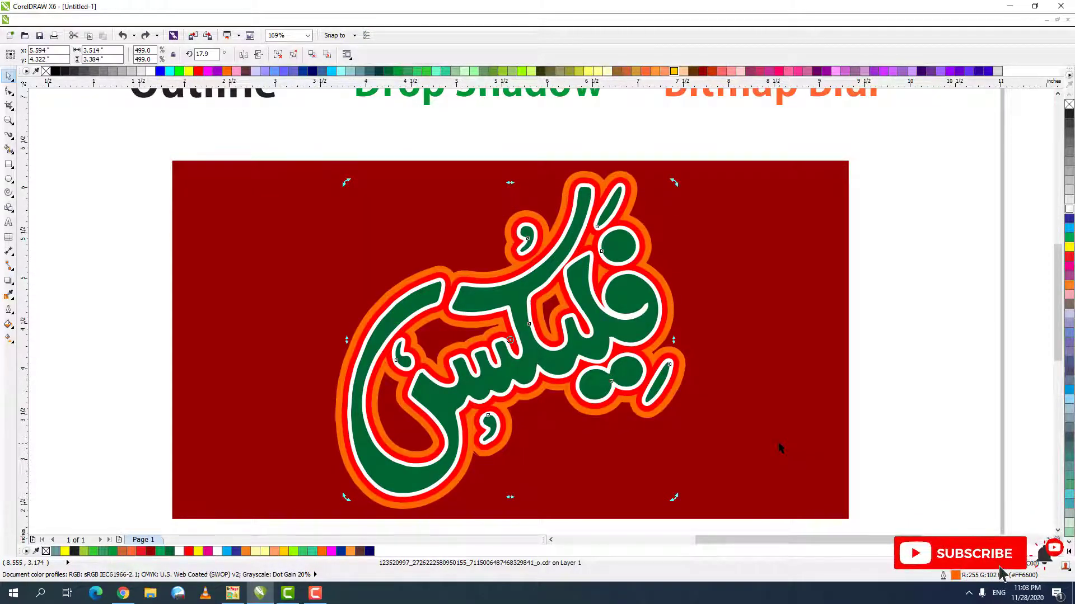
pyautogui.scroll(-4, 403, 296)
pyautogui.moveTo(299, 227); pyautogui.dragTo(602, 366)
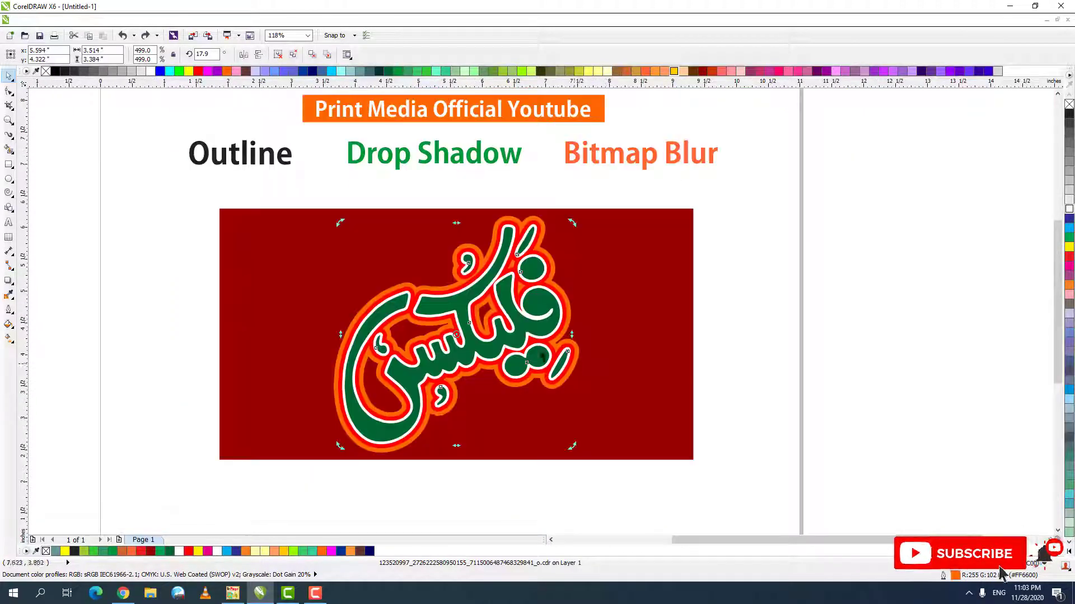
pyautogui.click(400, 163)
pyautogui.hotkey('ctrl', 'u')
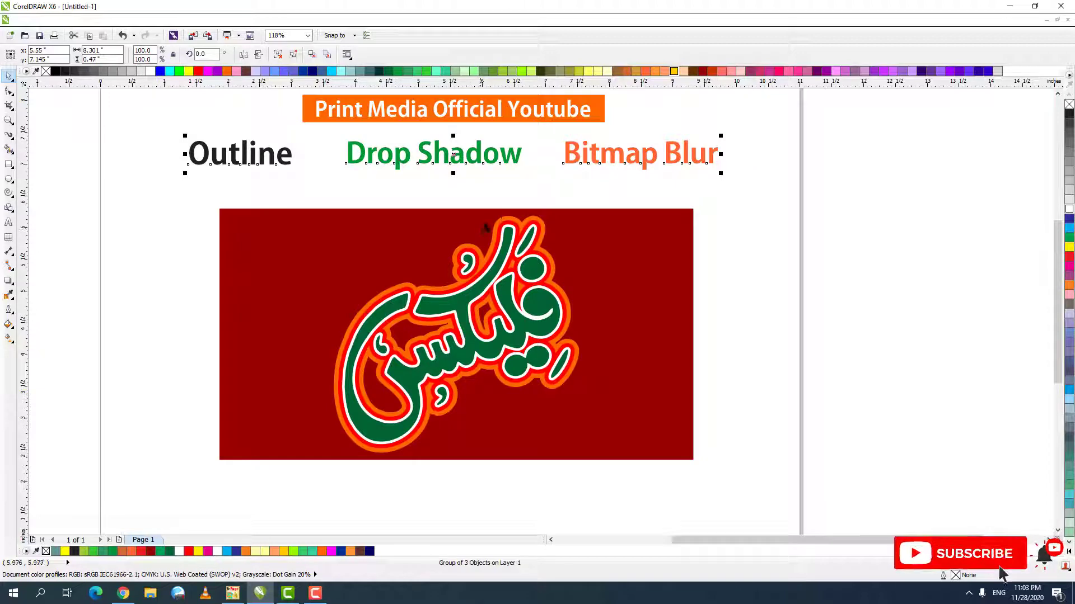
pyautogui.click(505, 220)
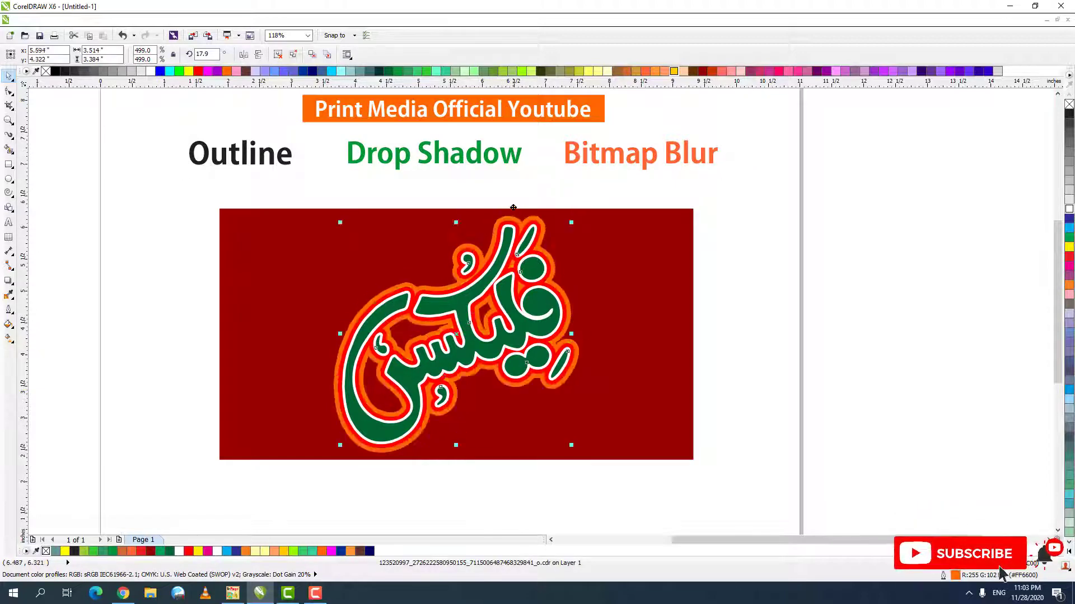
# Add a soft dark drop shadow around the calligraphy with the Drop Shadow tool.
pyautogui.click(10, 281)
pyautogui.click(13, 285)
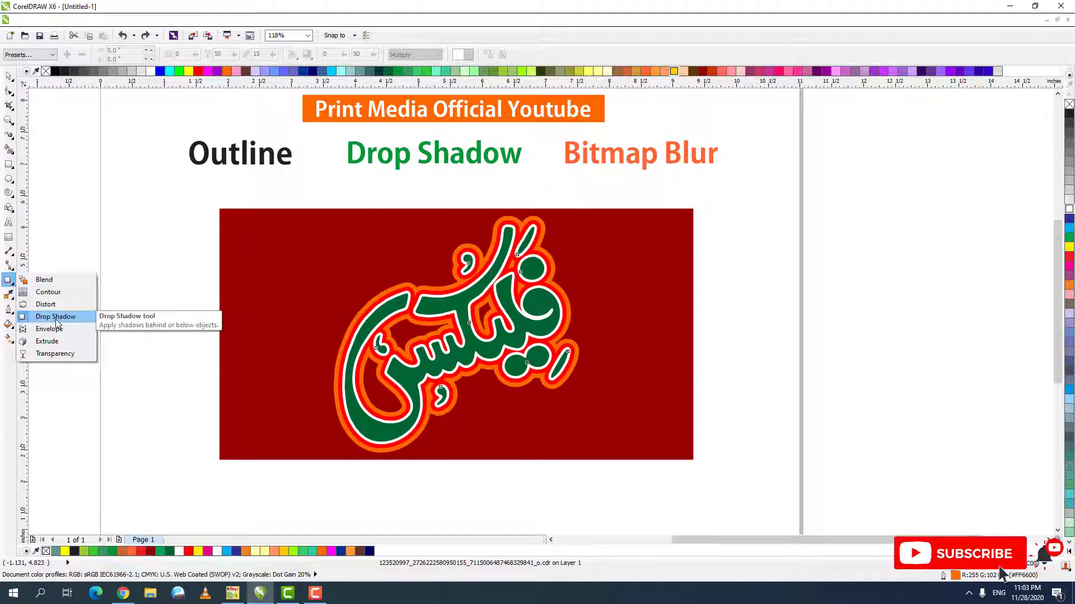
pyautogui.click(56, 317)
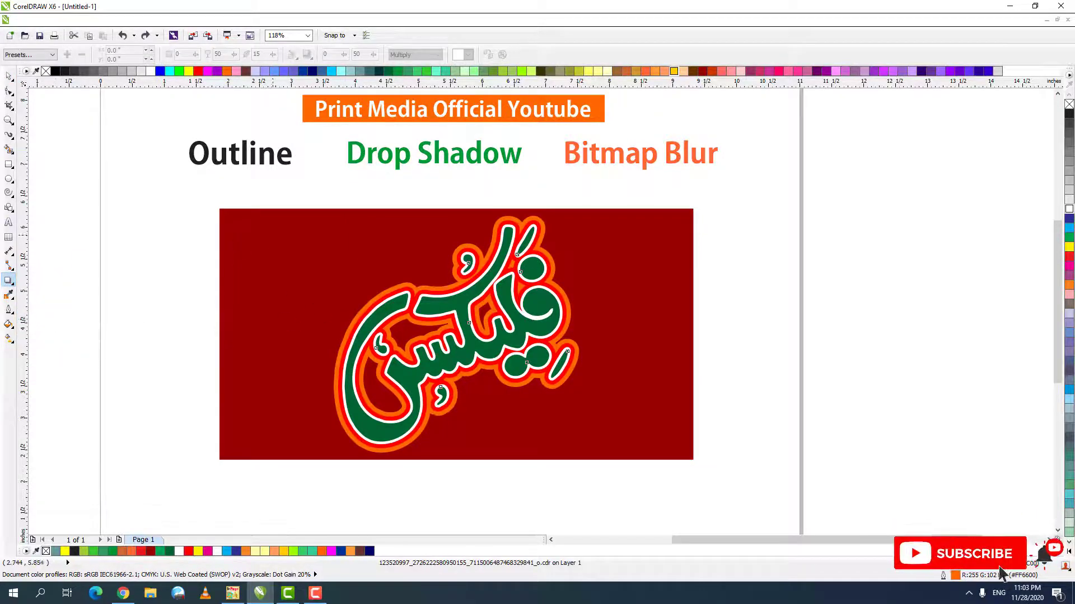
pyautogui.scroll(2, 395, 333)
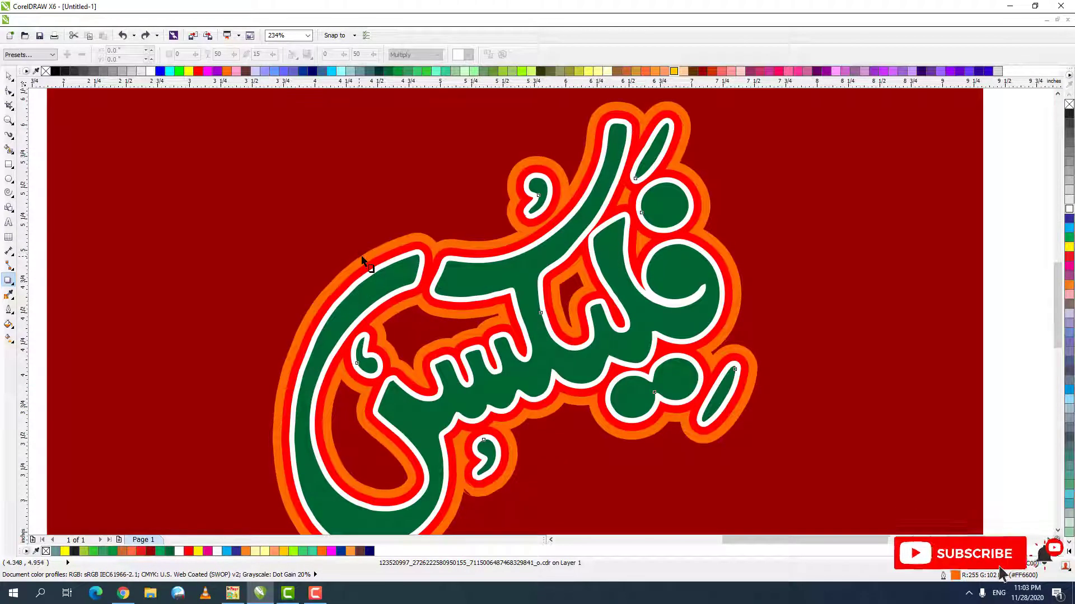
pyautogui.moveTo(369, 257); pyautogui.dragTo(727, 268)
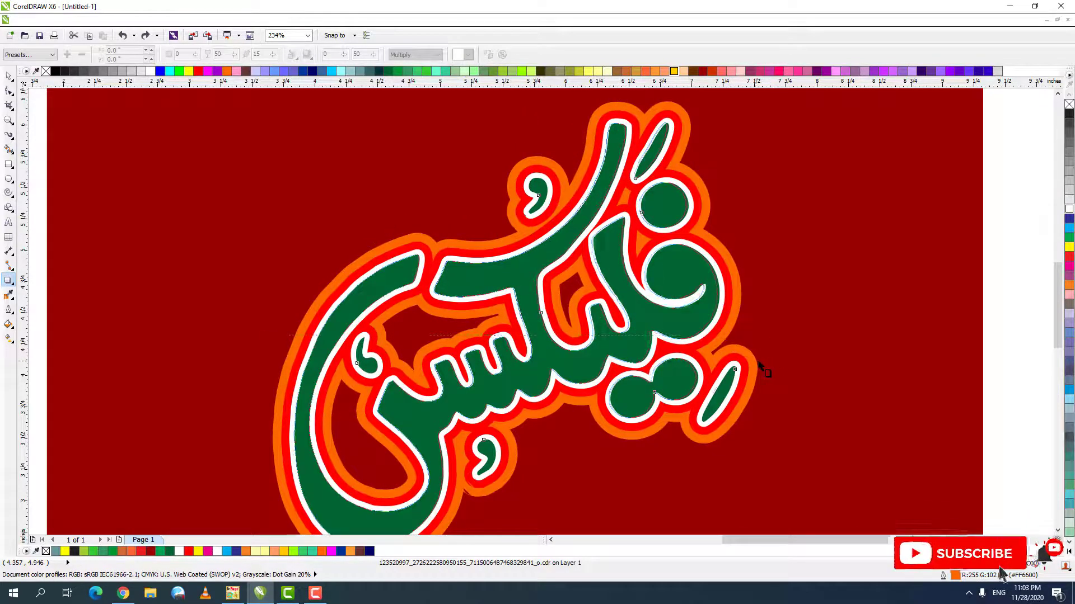
pyautogui.moveTo(760, 366); pyautogui.dragTo(755, 335)
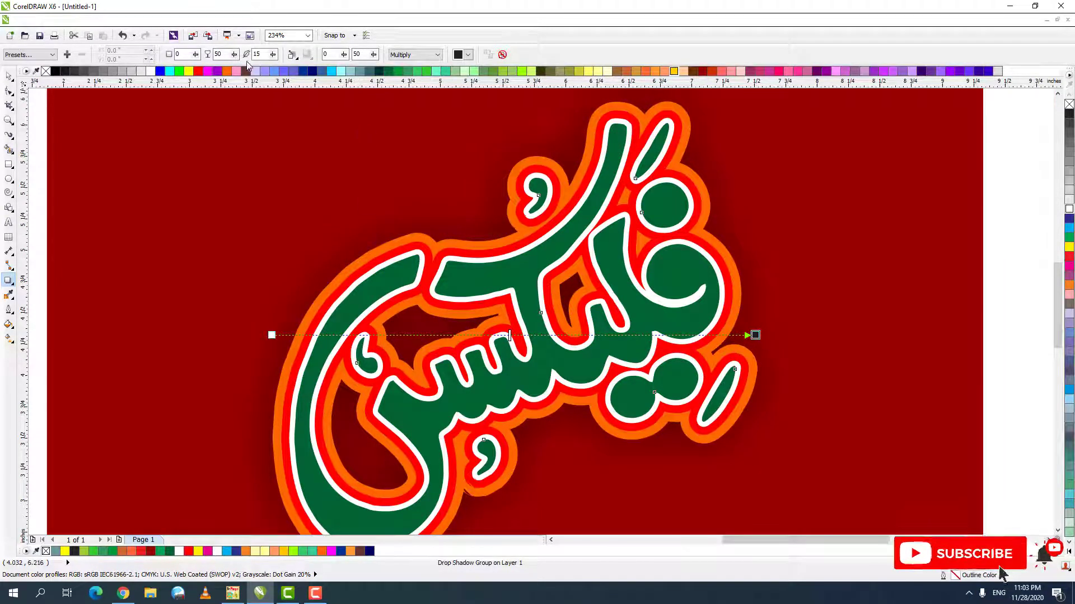
# Set the shadow opacity to 80, feathering to 5, colour yellow and blend mode Normal.
pyautogui.doubleClick(219, 55)
pyautogui.press('Return')
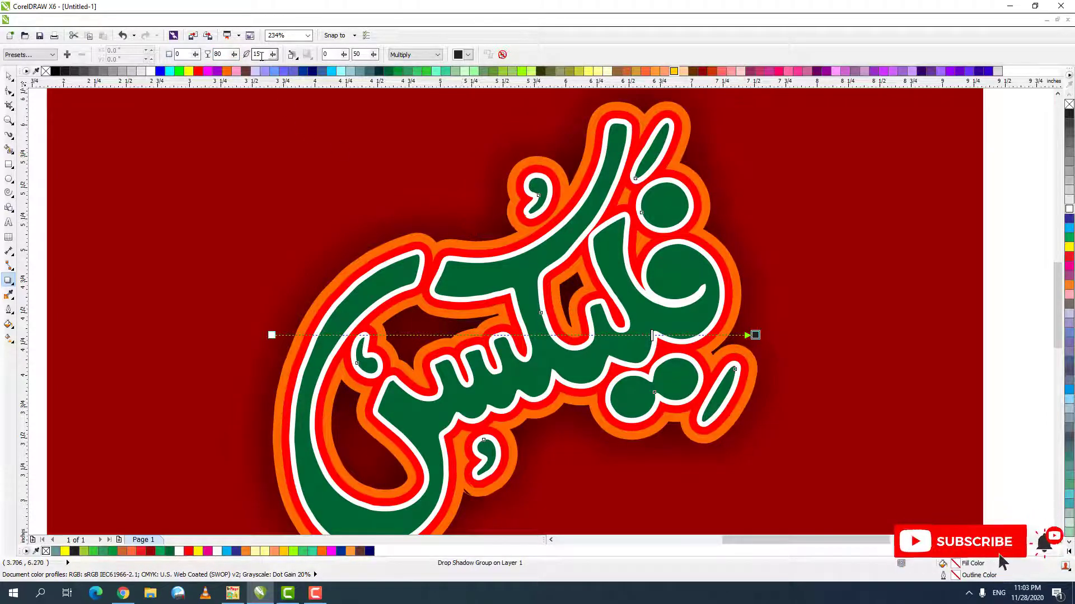
pyautogui.doubleClick(262, 56)
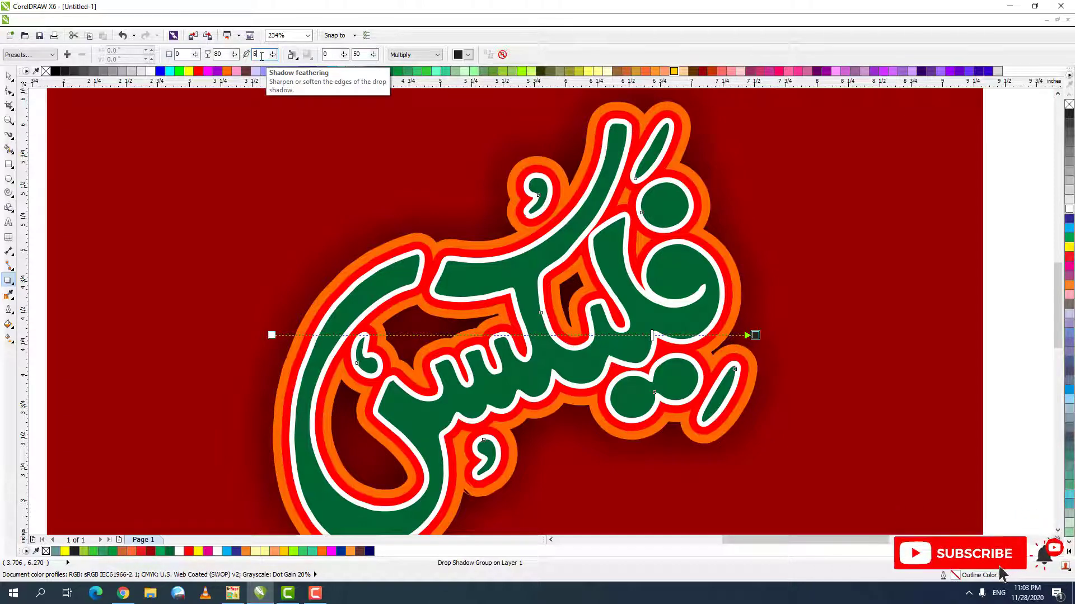
pyautogui.press('Return')
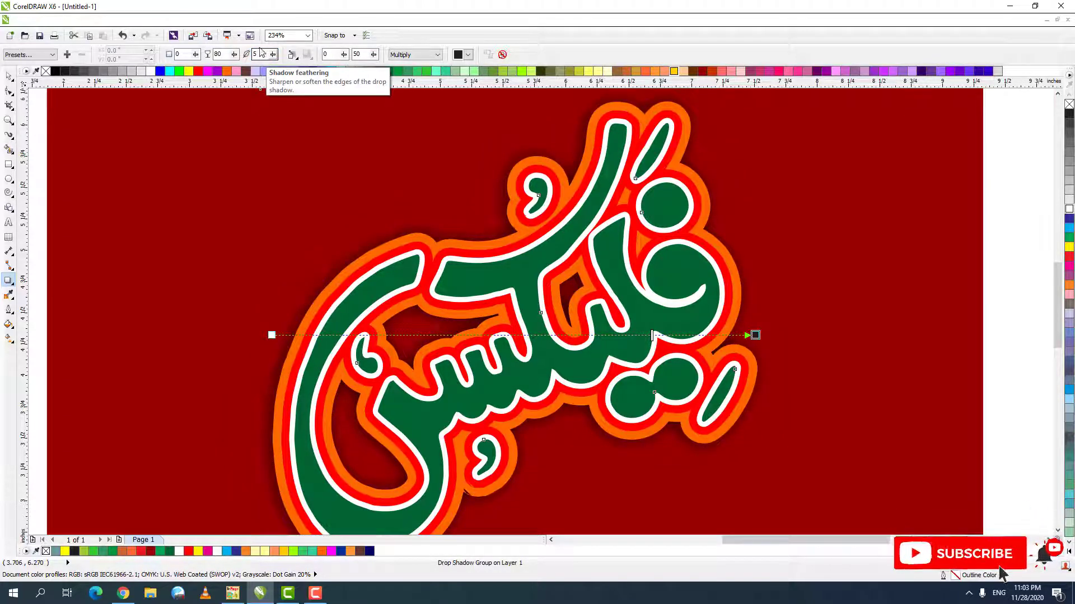
pyautogui.click(468, 54)
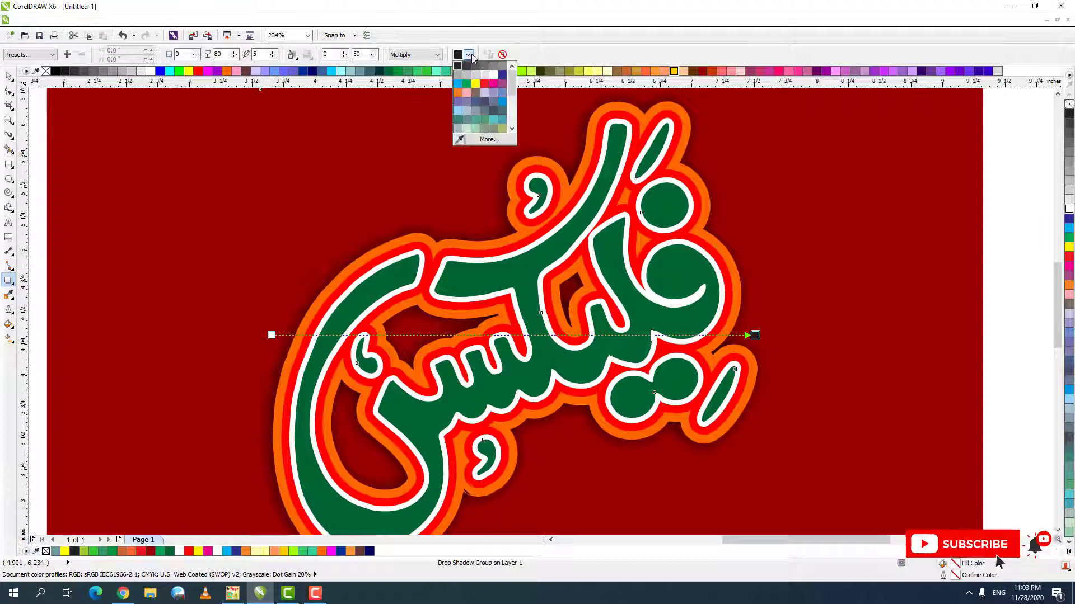
pyautogui.click(475, 83)
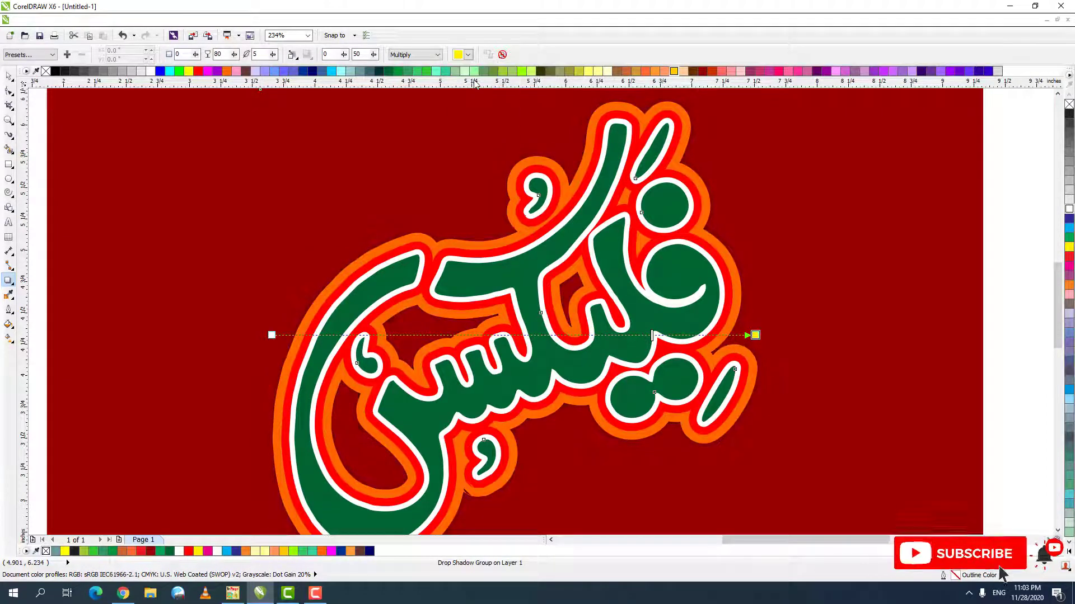
pyautogui.click(414, 55)
pyautogui.click(406, 66)
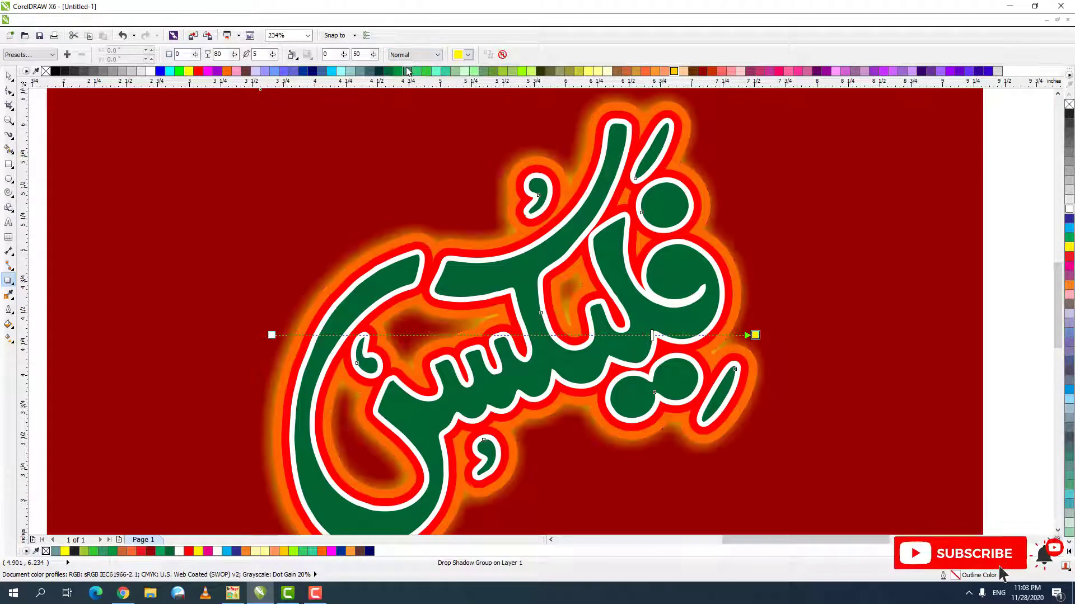
# Try orange, red and green shadow colours before returning to yellow.
pyautogui.click(468, 54)
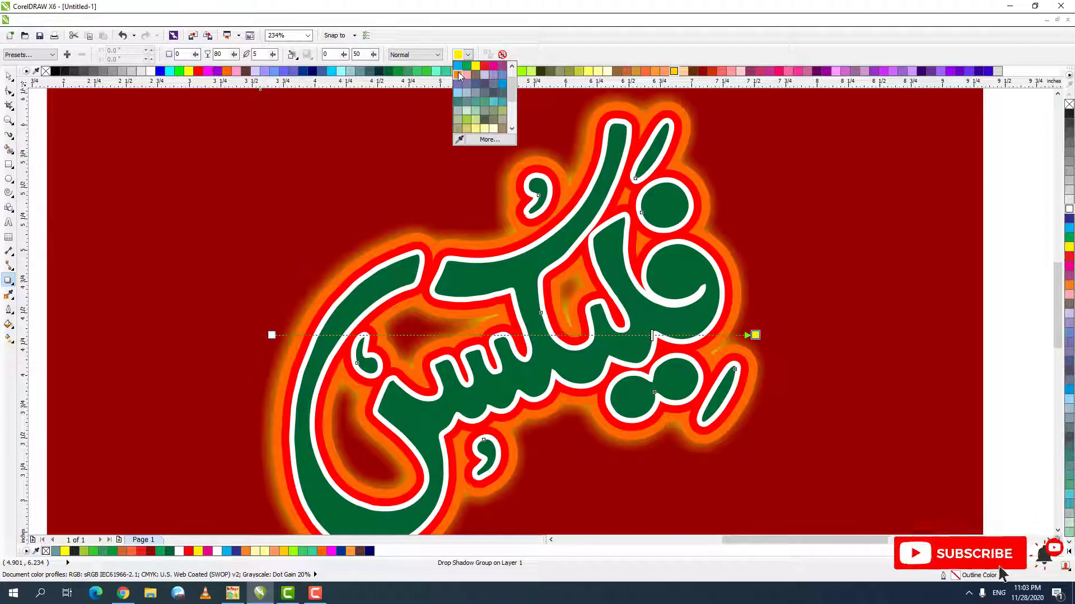
pyautogui.click(458, 75)
pyautogui.click(468, 55)
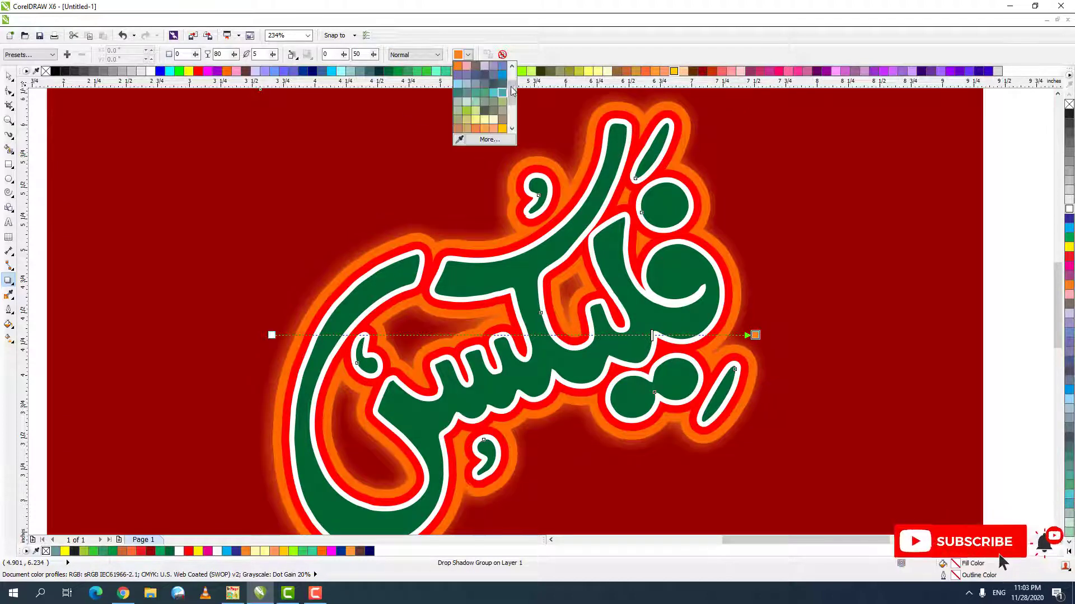
pyautogui.moveTo(513, 99); pyautogui.dragTo(512, 116)
pyautogui.click(493, 93)
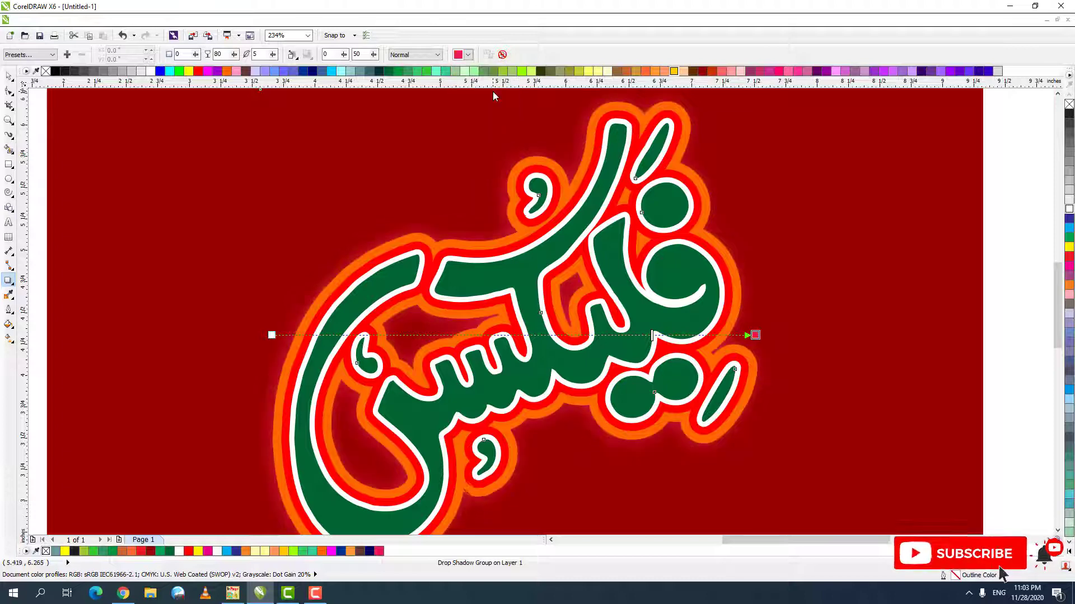
pyautogui.click(468, 54)
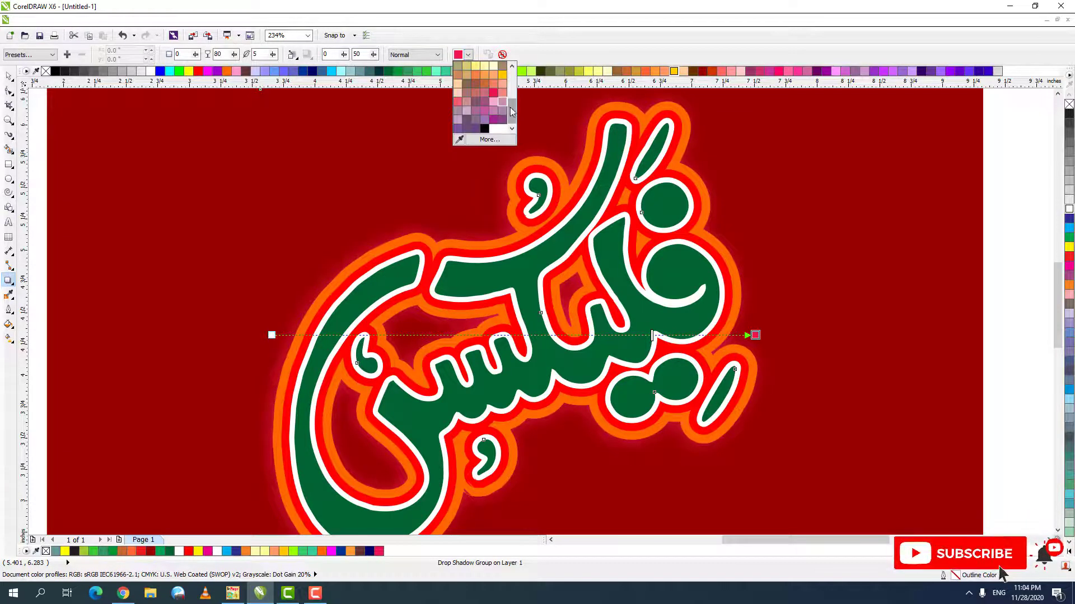
pyautogui.scroll(5, 492, 93)
pyautogui.click(486, 84)
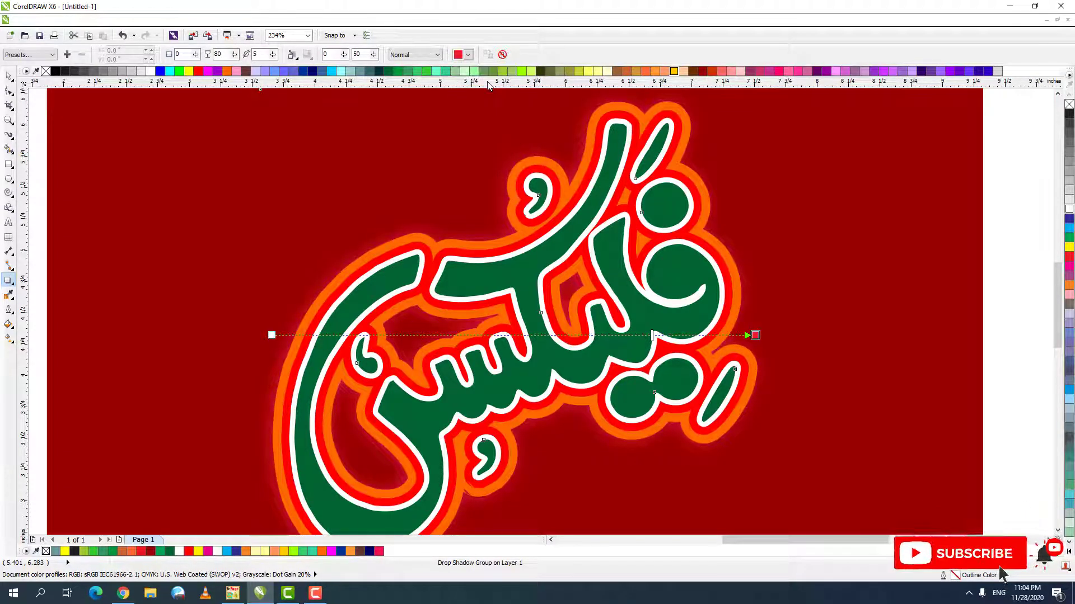
pyautogui.click(468, 54)
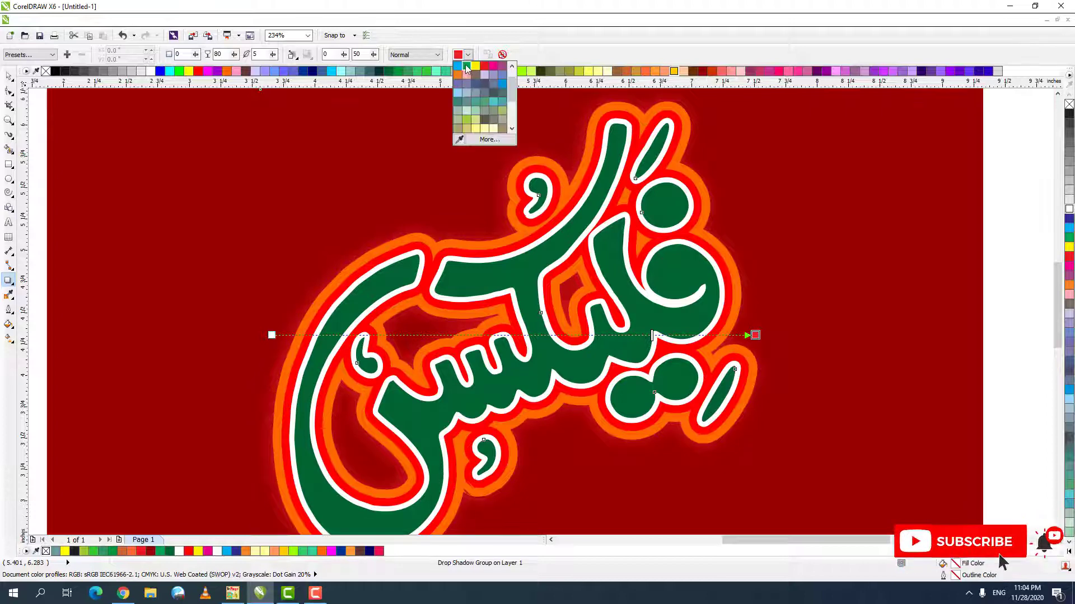
pyautogui.click(467, 67)
pyautogui.click(468, 54)
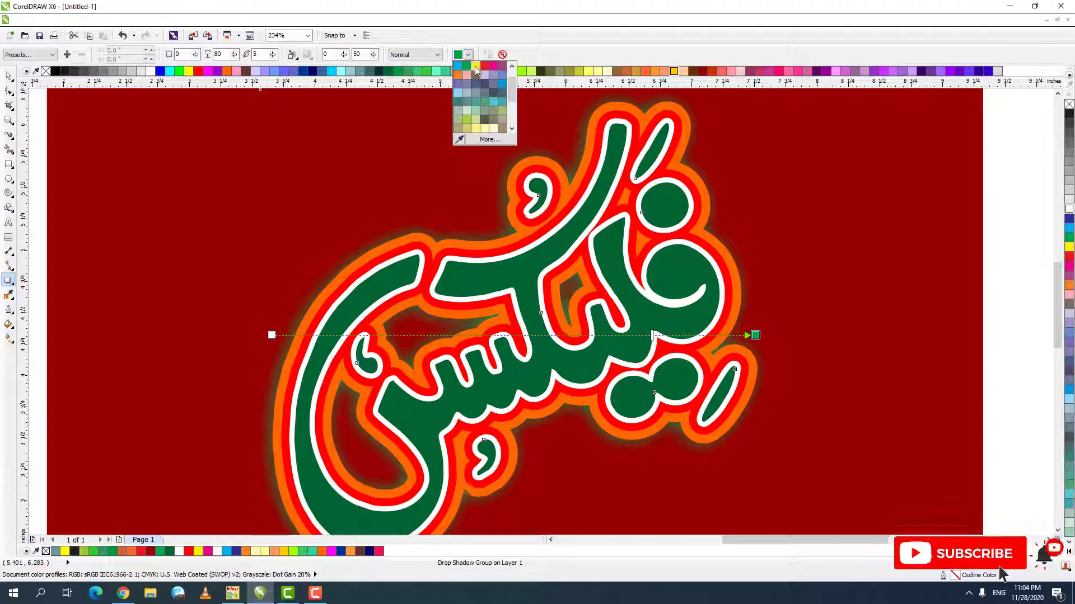
pyautogui.click(476, 71)
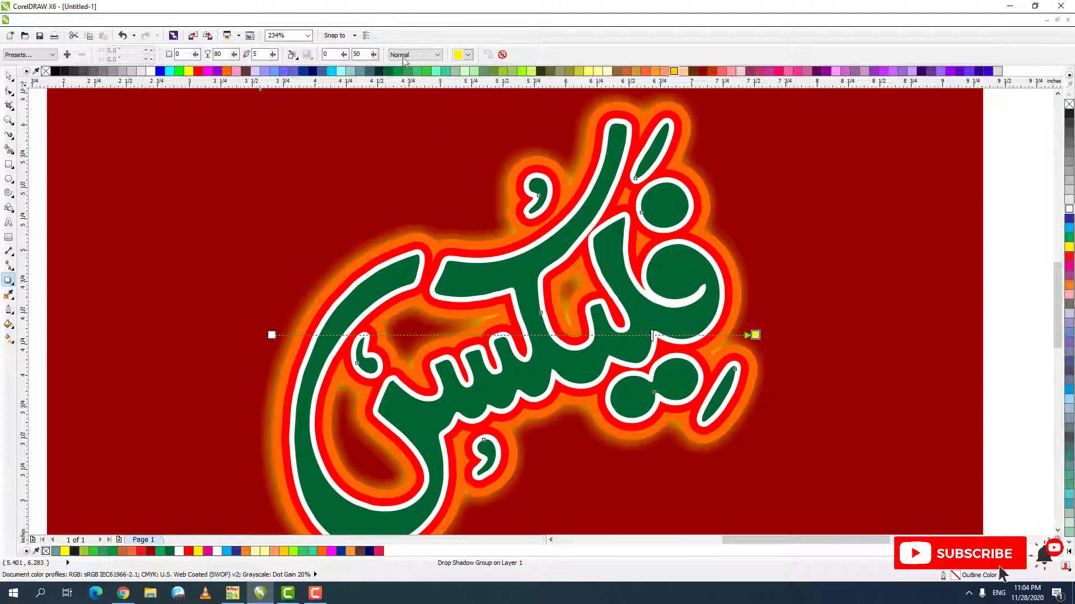
# Set shadow opacity 100 and feathering 6, and recolour the shadow pinkish red.
pyautogui.doubleClick(217, 54)
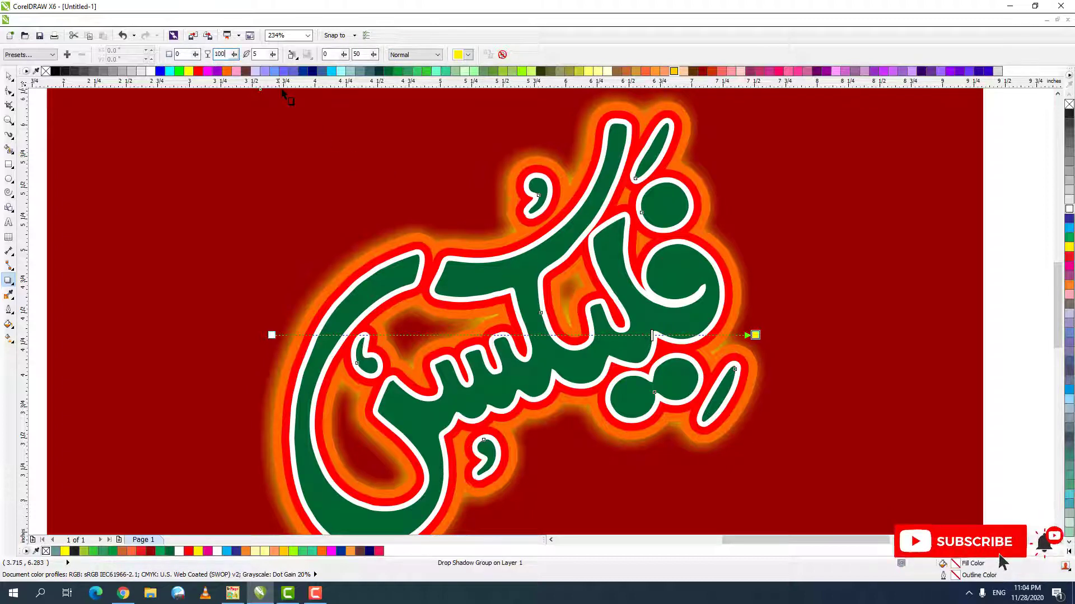
pyautogui.press('Return')
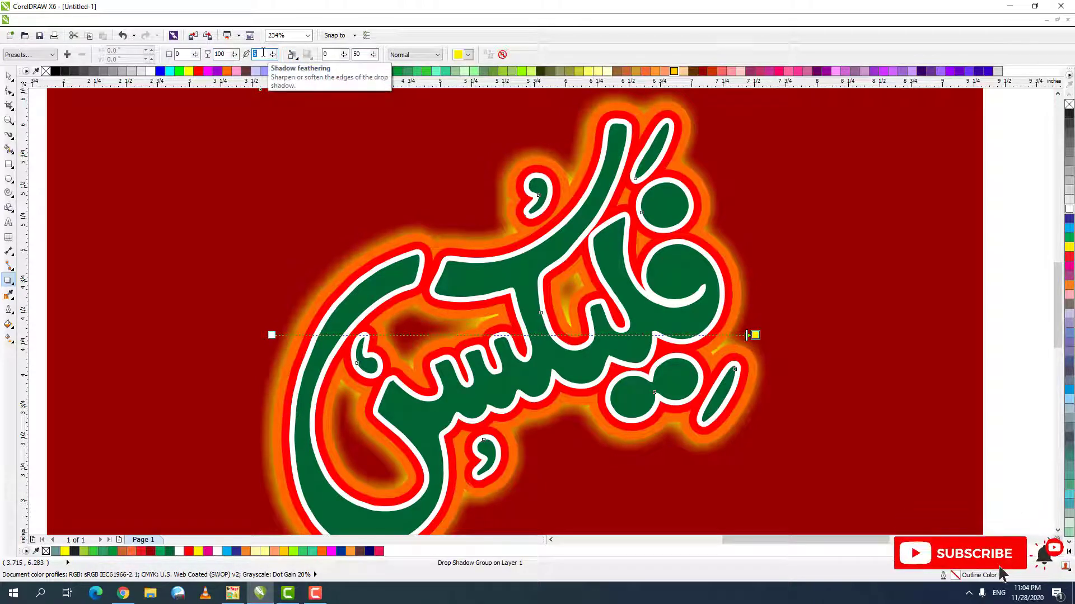
pyautogui.press('Return')
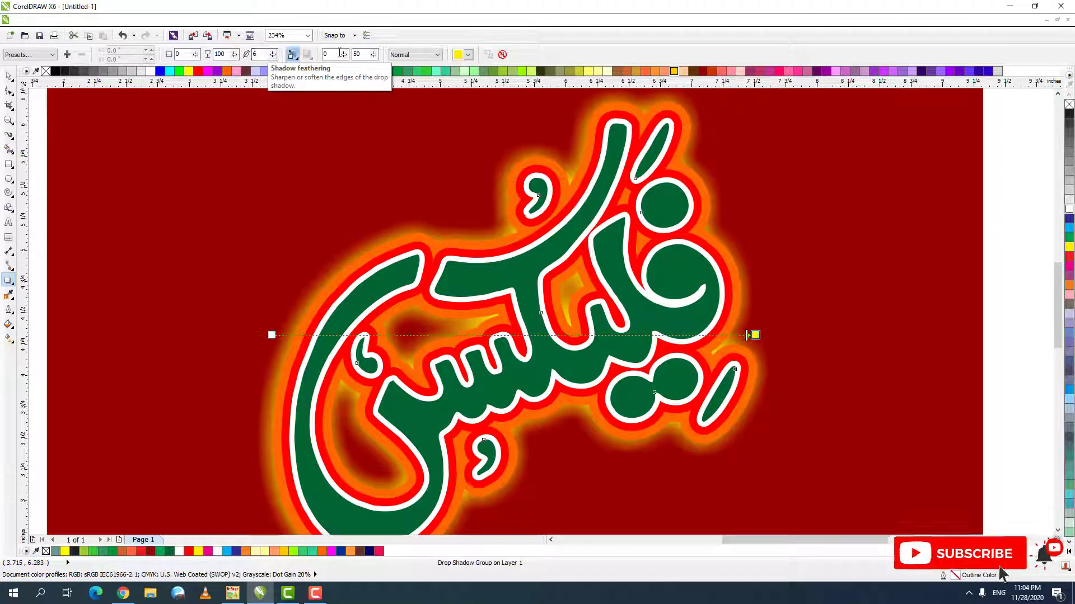
pyautogui.click(460, 55)
pyautogui.click(459, 78)
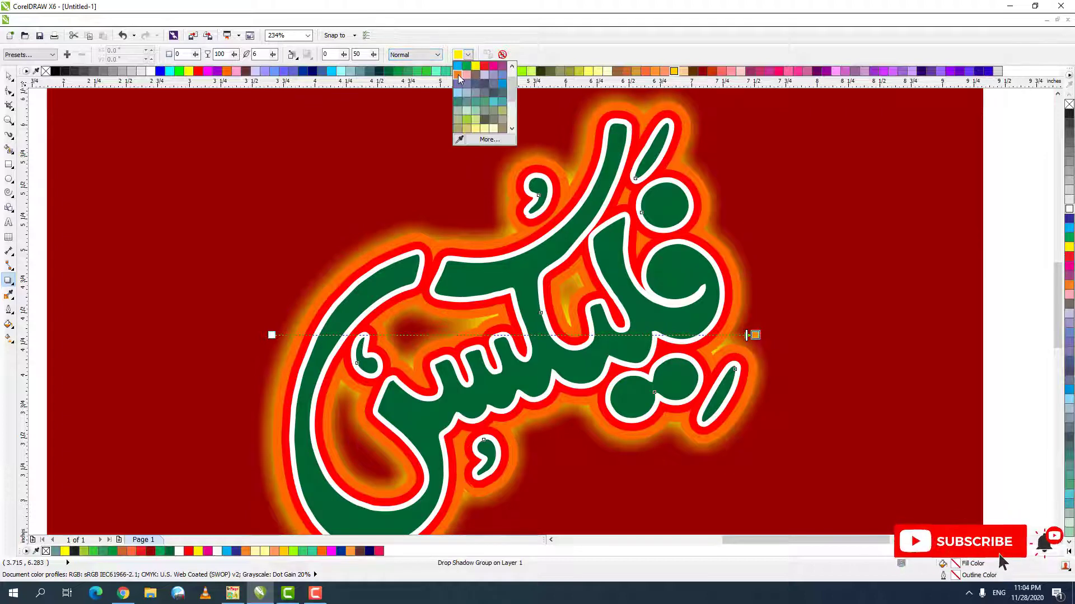
pyautogui.click(465, 55)
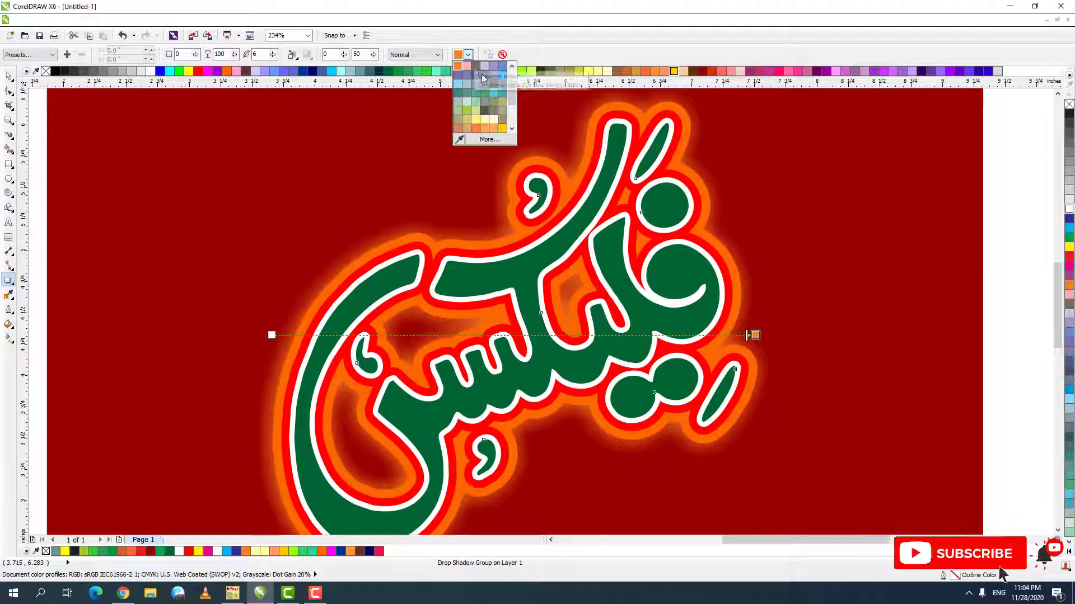
pyautogui.click(503, 128)
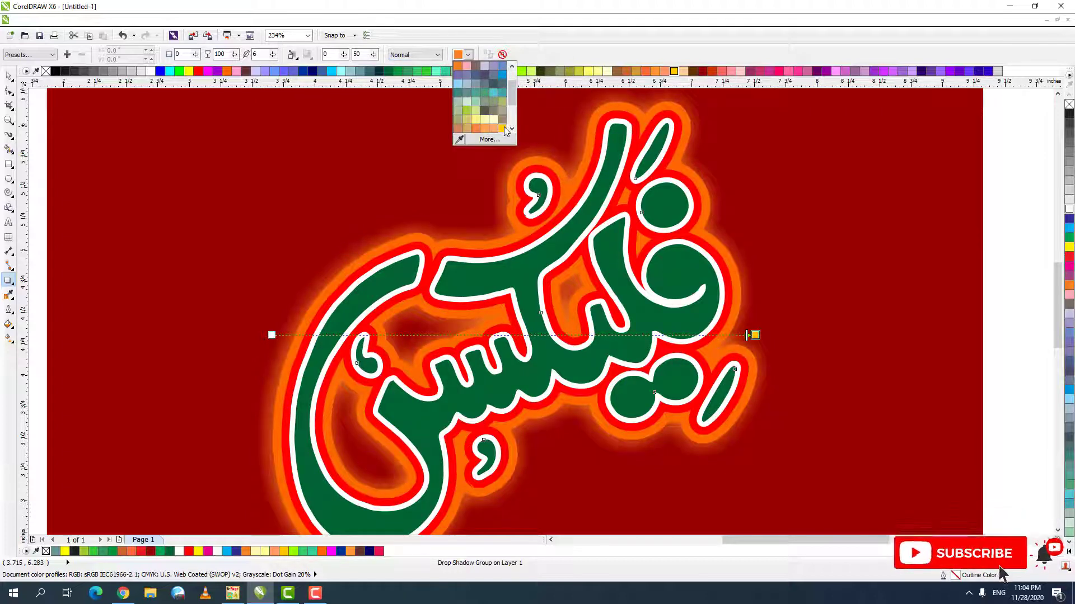
pyautogui.click(468, 55)
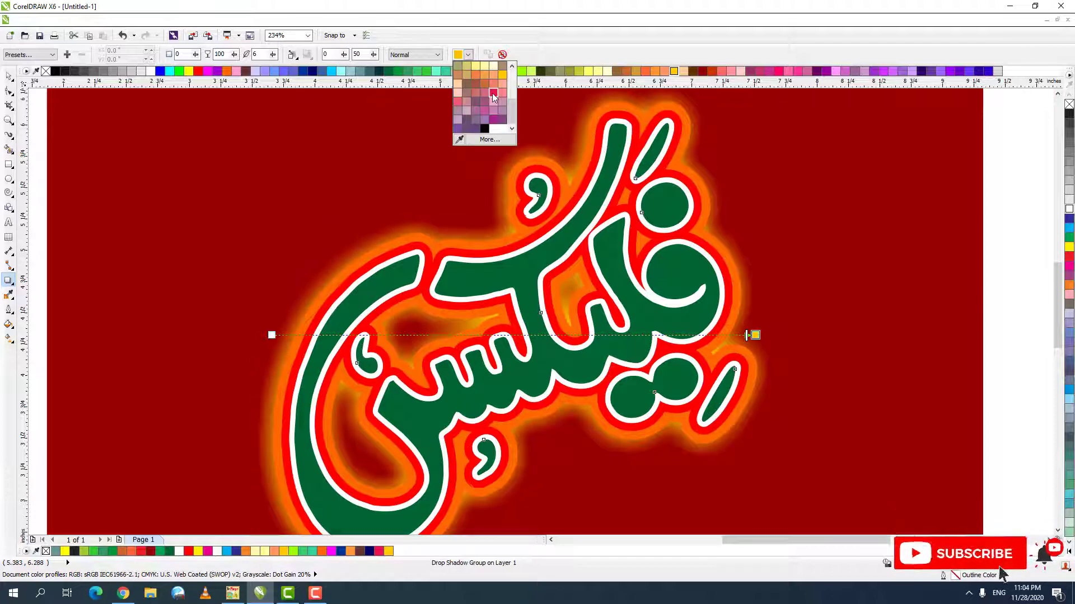
pyautogui.click(493, 93)
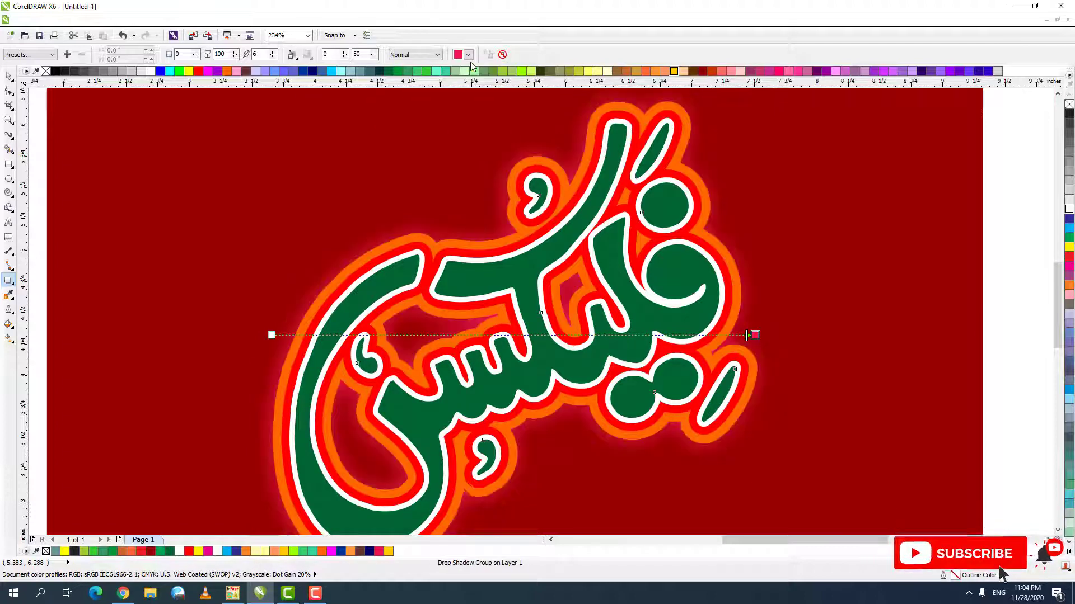
pyautogui.click(8, 76)
pyautogui.scroll(-2, 430, 172)
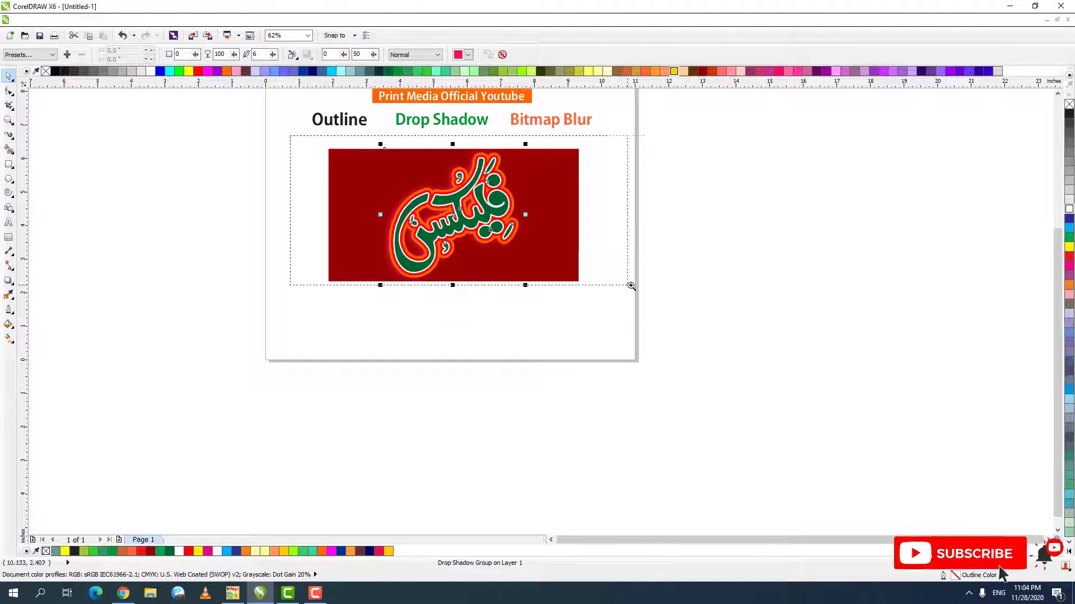
pyautogui.hotkey('shift', 'F2')
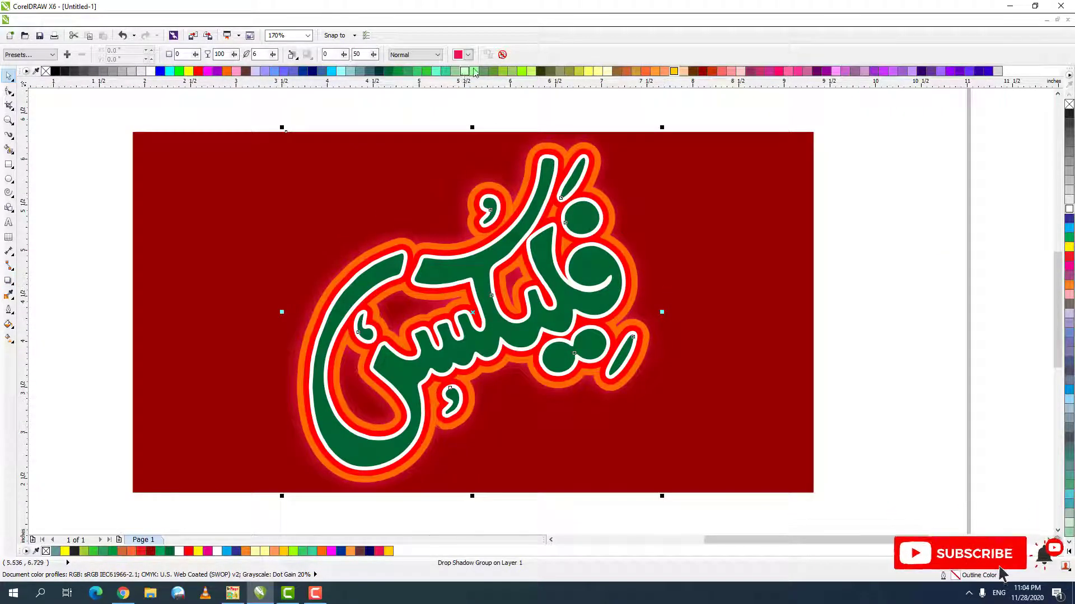
# Clear the drop shadow from the calligraphy artwork and deselect it.
pyautogui.click(502, 55)
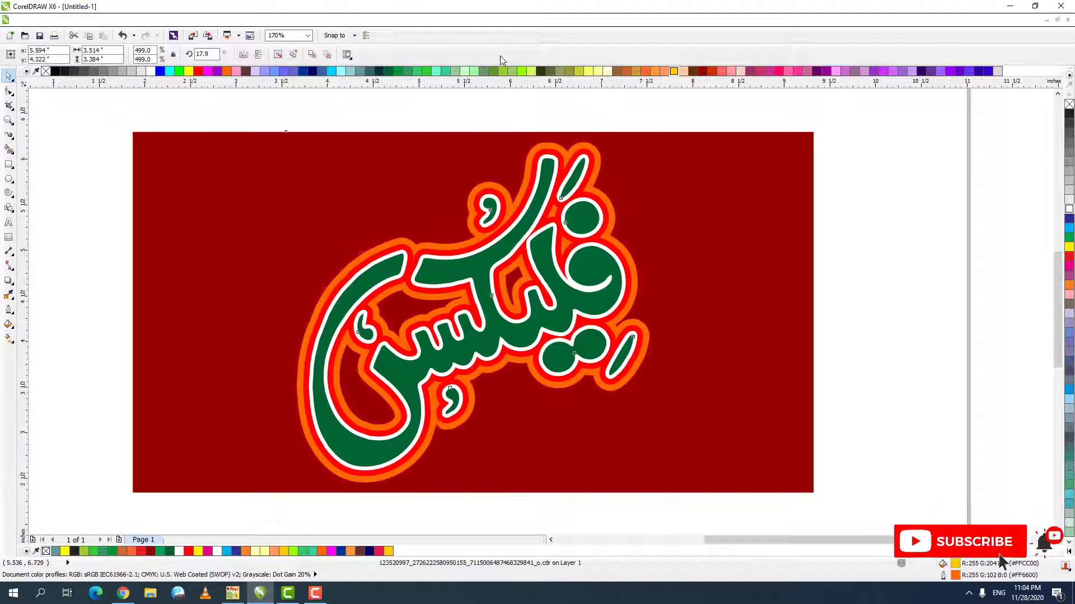
pyautogui.hotkey('ctrl', 'z')
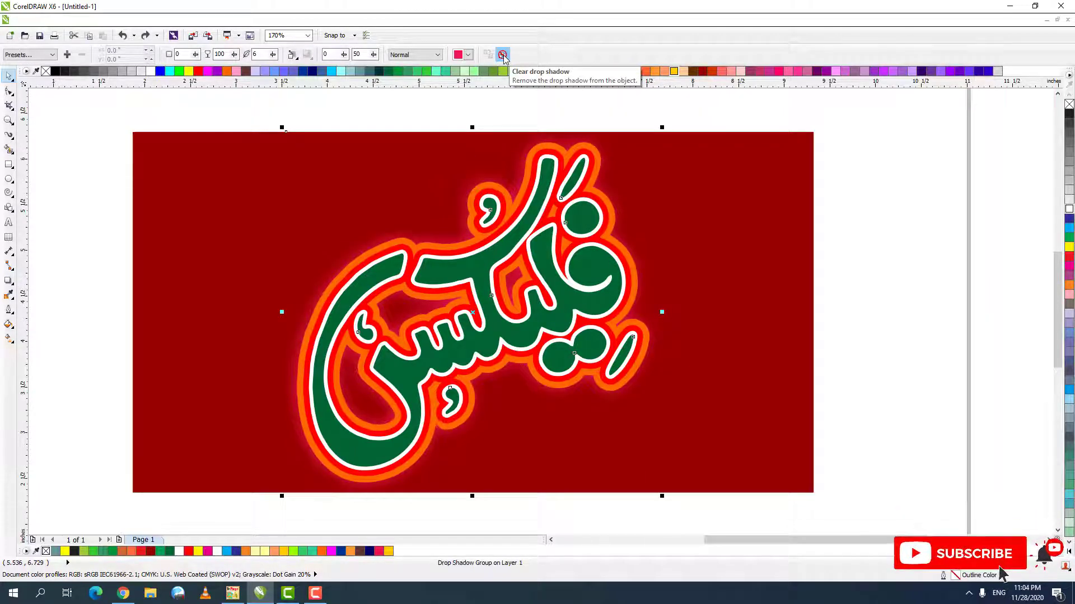
pyautogui.click(502, 55)
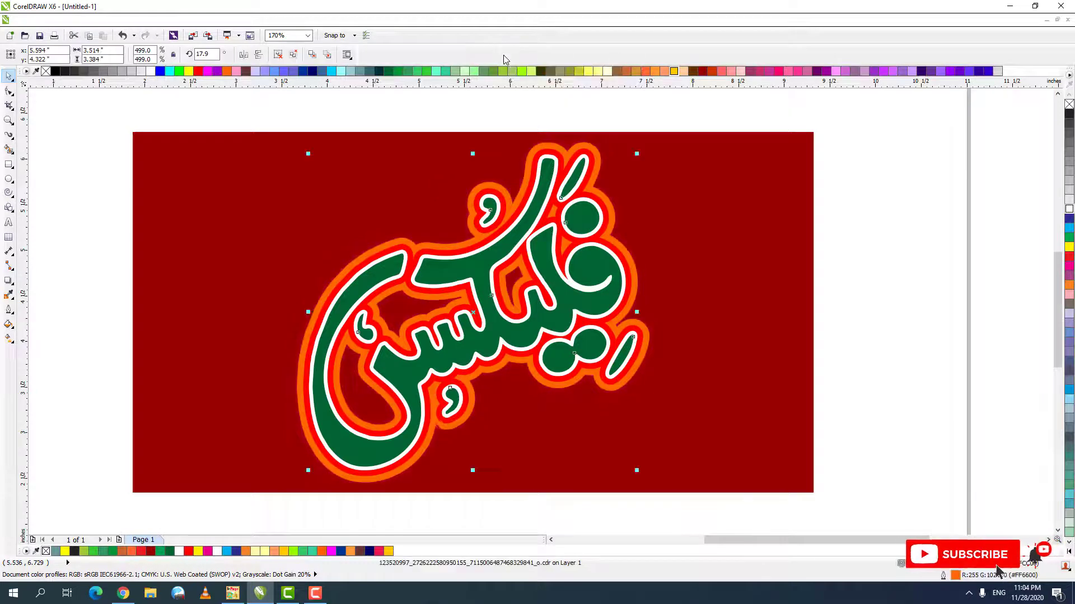
pyautogui.click(374, 116)
# Zoom in on the headings and select the Bitmap Blur heading text.
pyautogui.scroll(-4, 374, 116)
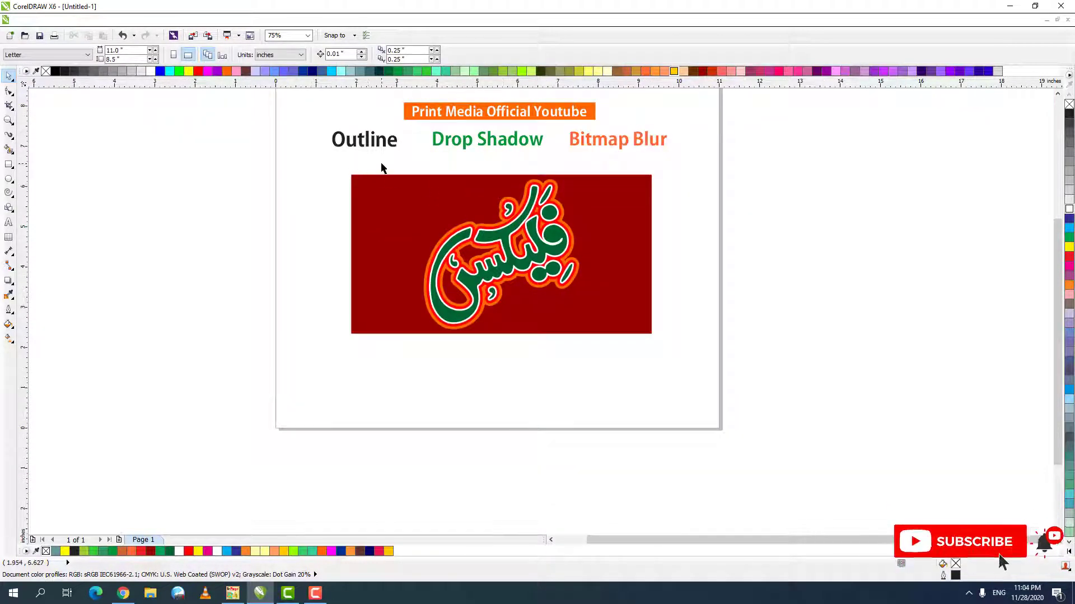
pyautogui.press('F2')
pyautogui.moveTo(264, 101); pyautogui.dragTo(801, 333)
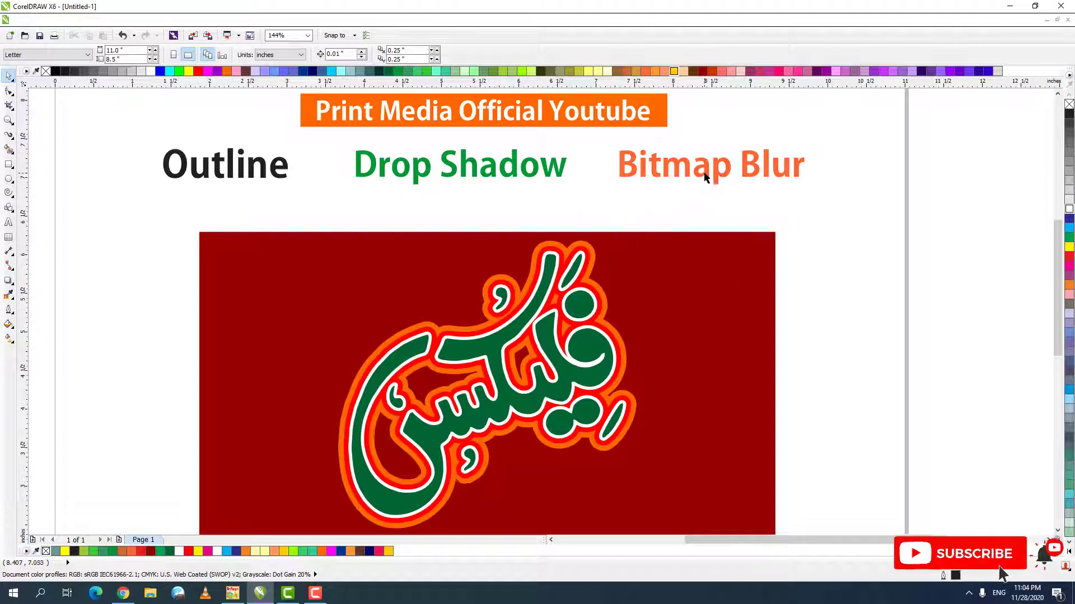
pyautogui.click(705, 178)
pyautogui.keyDown('ctrl'); pyautogui.click(705, 178); pyautogui.keyUp('ctrl')
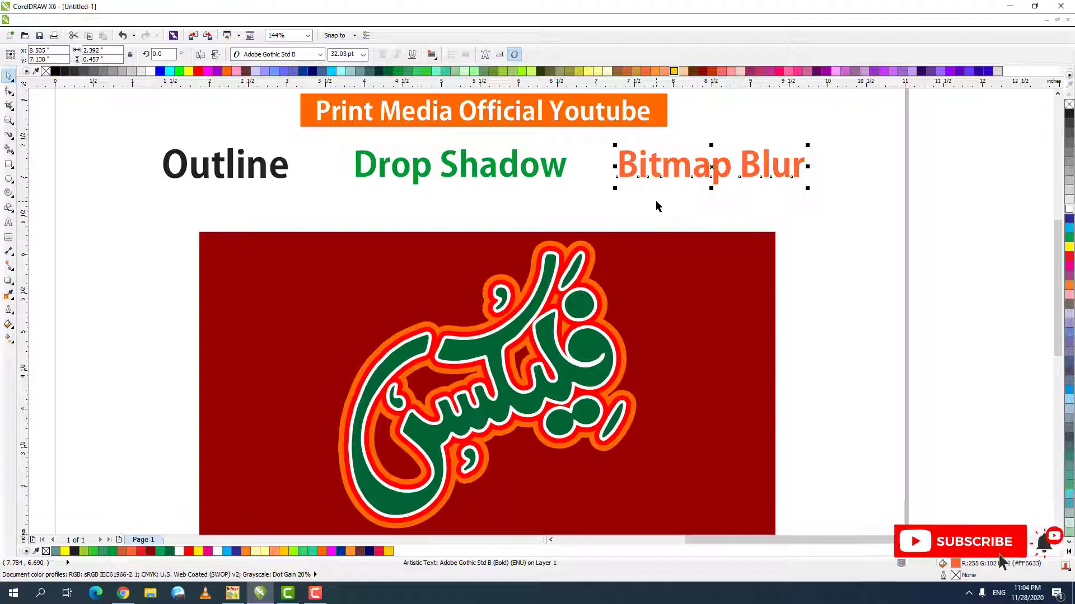
pyautogui.click(627, 225)
pyautogui.scroll(-2, 627, 224)
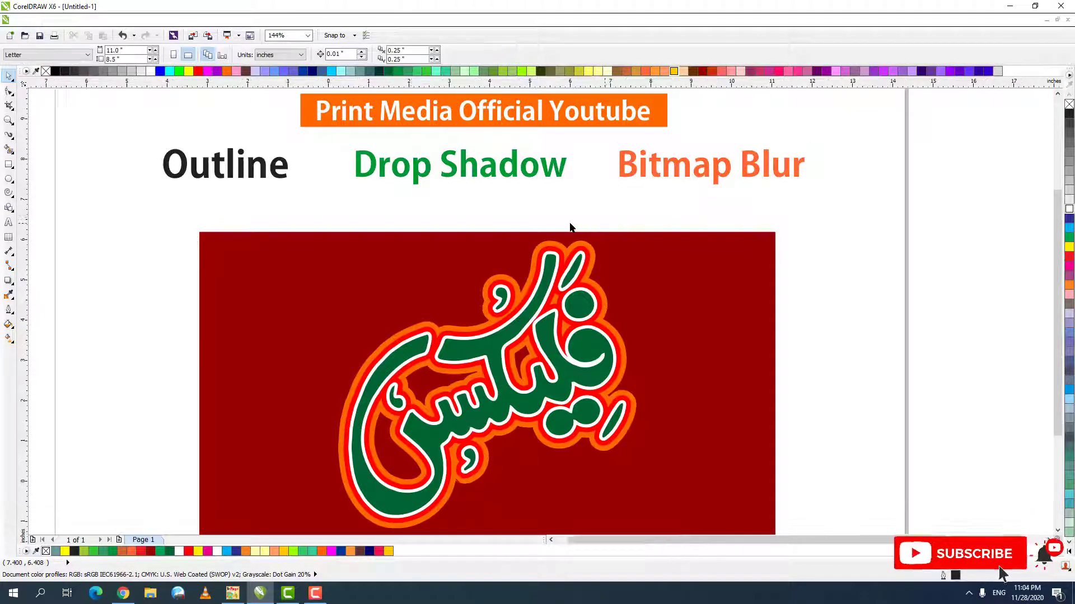
pyautogui.press('F2')
pyautogui.moveTo(395, 211); pyautogui.dragTo(779, 350)
pyautogui.click(551, 193)
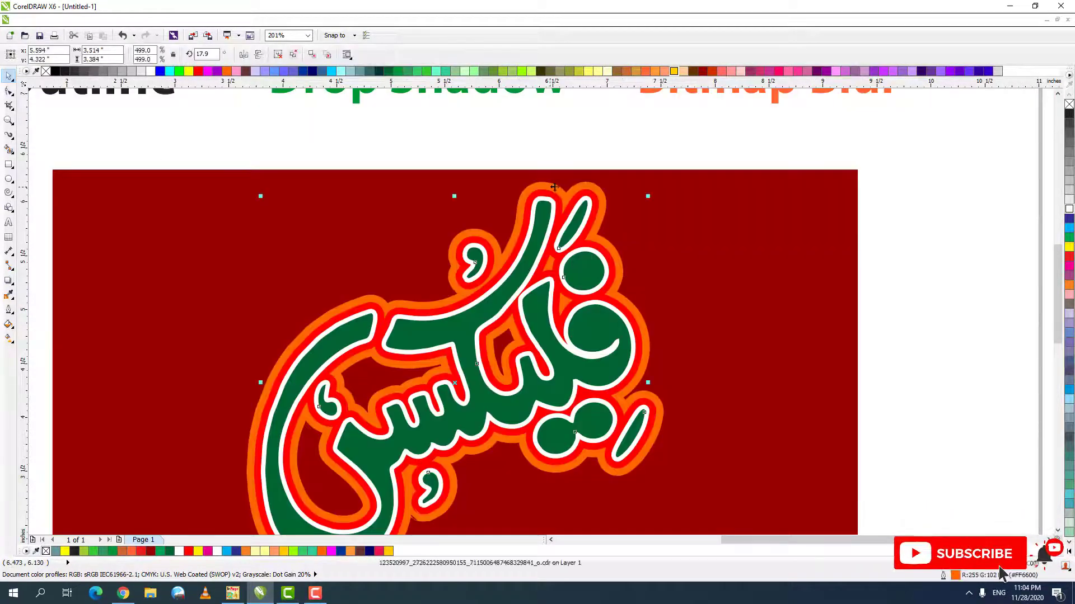
pyautogui.moveTo(560, 191); pyautogui.dragTo(558, 173)
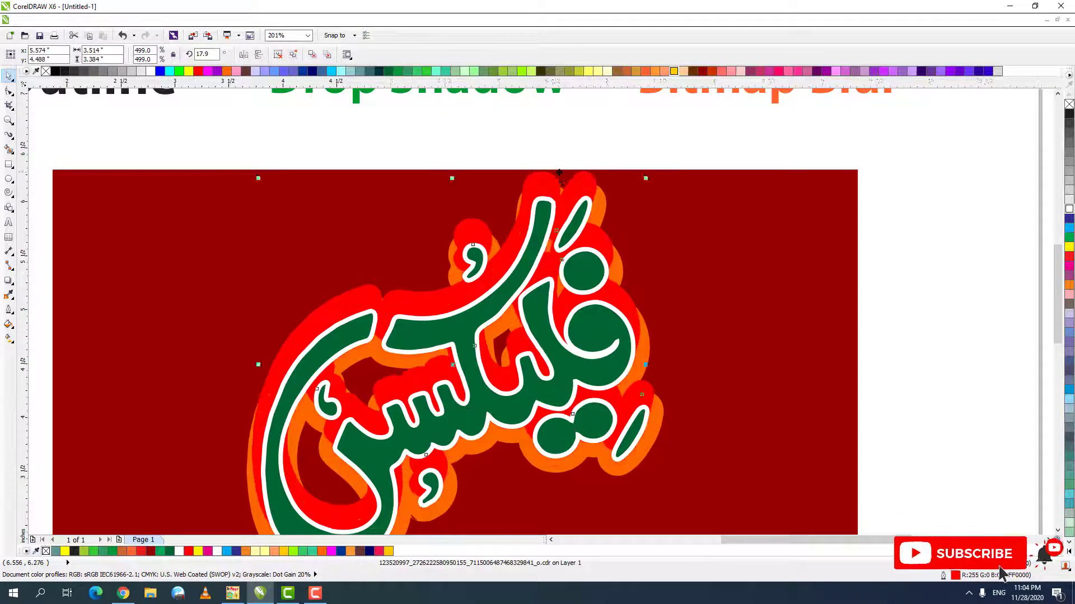
pyautogui.hotkey('ctrl', 'z')
pyautogui.press('Tab')
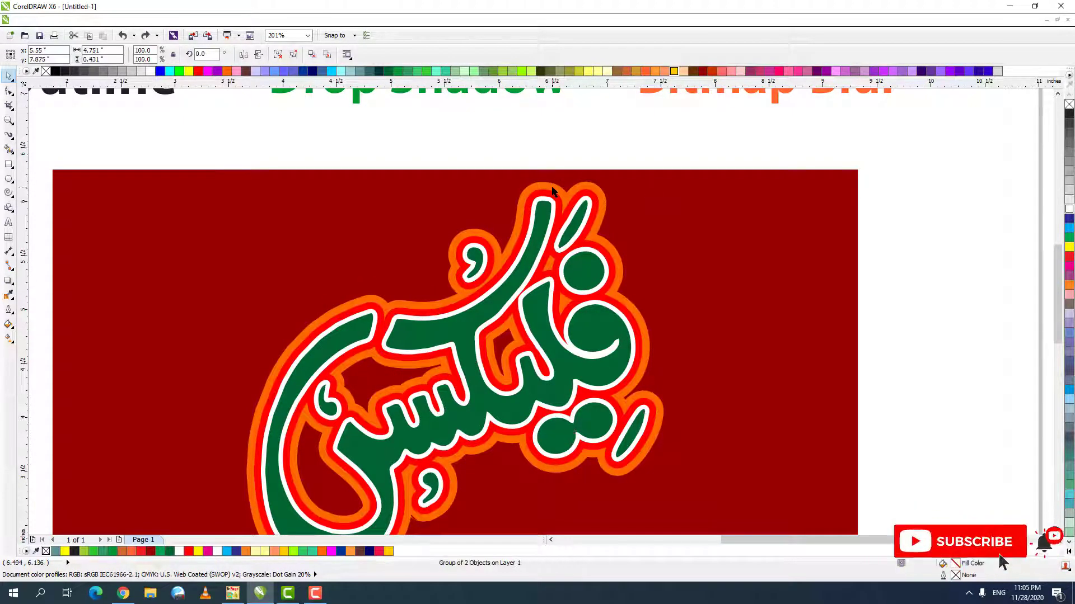
pyautogui.click(552, 188)
pyautogui.moveTo(555, 189); pyautogui.dragTo(609, 181)
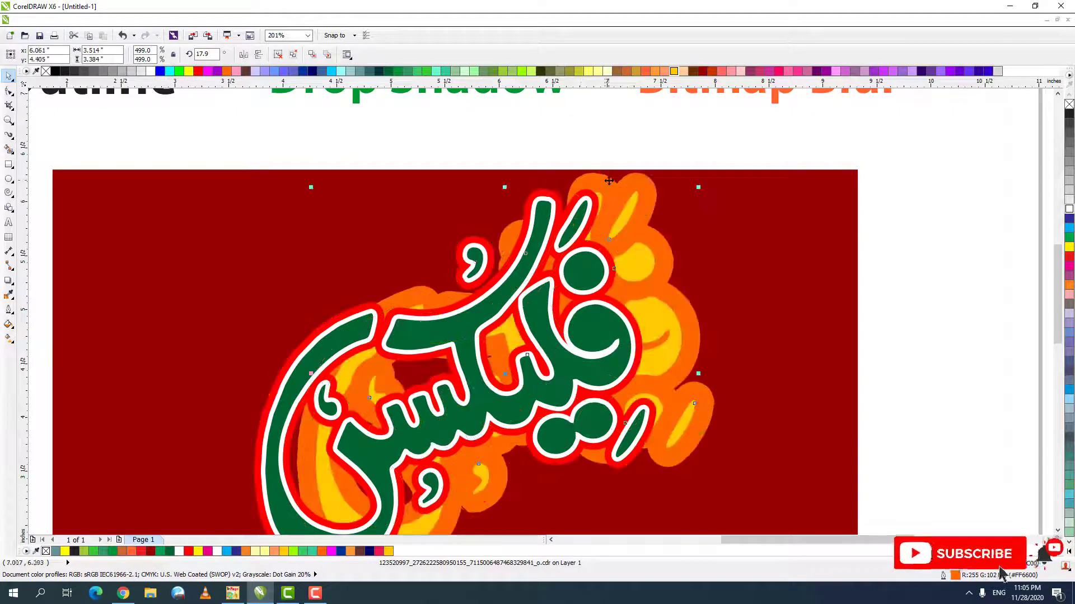
pyautogui.hotkey('ctrl', 'z')
pyautogui.scroll(-4, 535, 200)
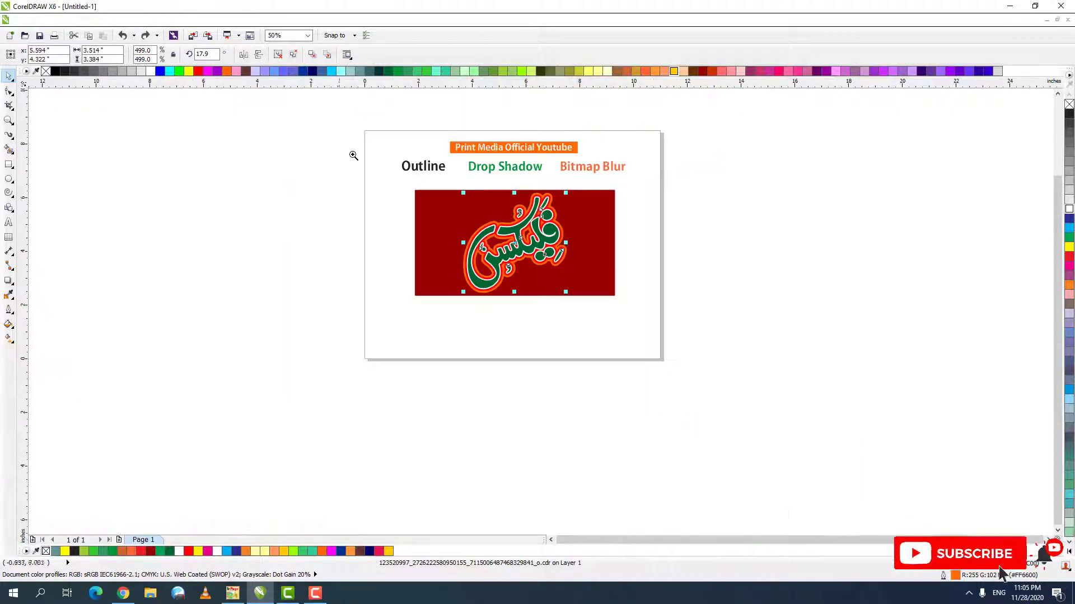
pyautogui.scroll(2, 569, 190)
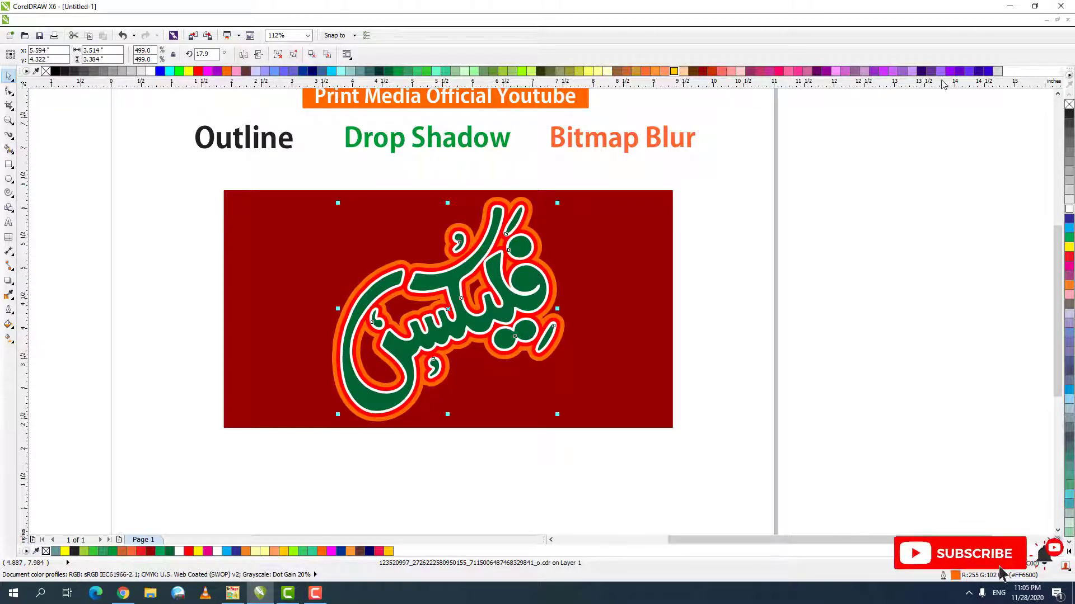
pyautogui.rightClick(55, 71)
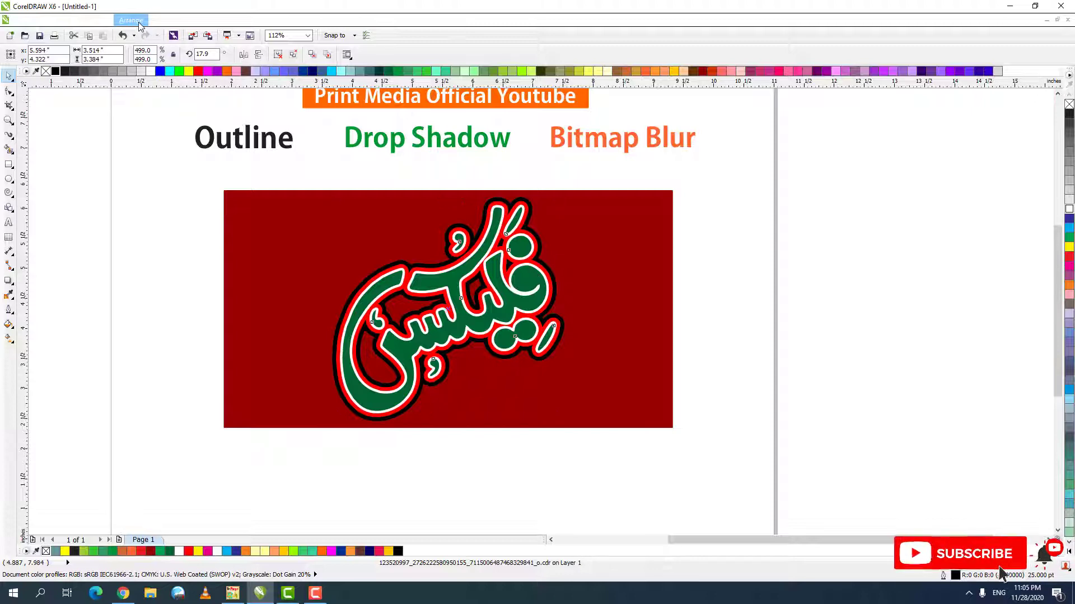
pyautogui.hotkey('ctrl', 'z')
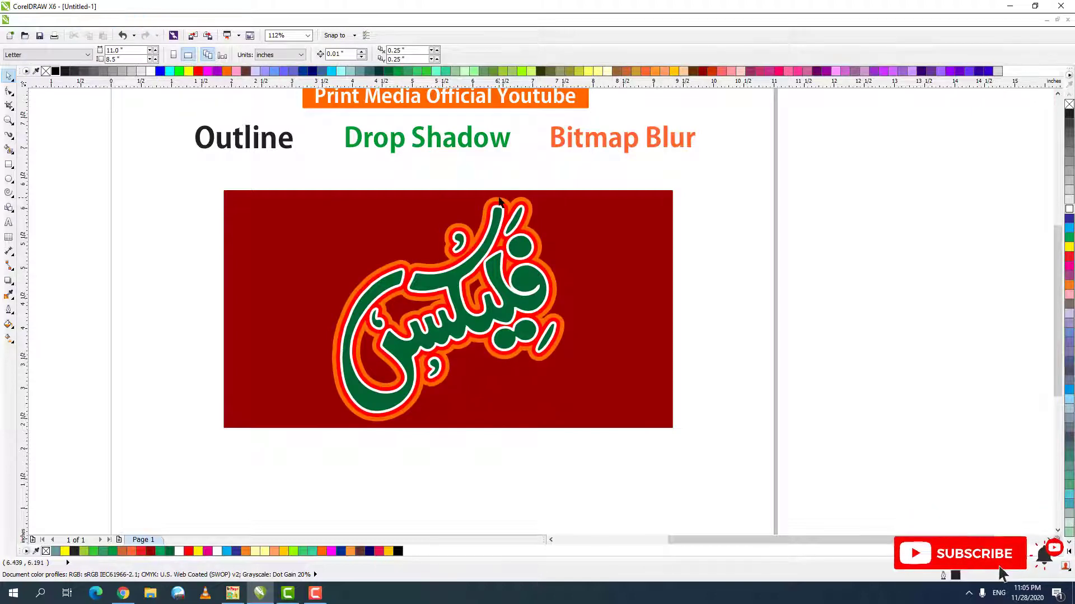
pyautogui.moveTo(500, 201); pyautogui.dragTo(502, 189)
# Restore the orange outline layer and convert it to a 500 dpi RGB (24-bit) bitmap with transparent background.
pyautogui.hotkey('ctrl', 'z')
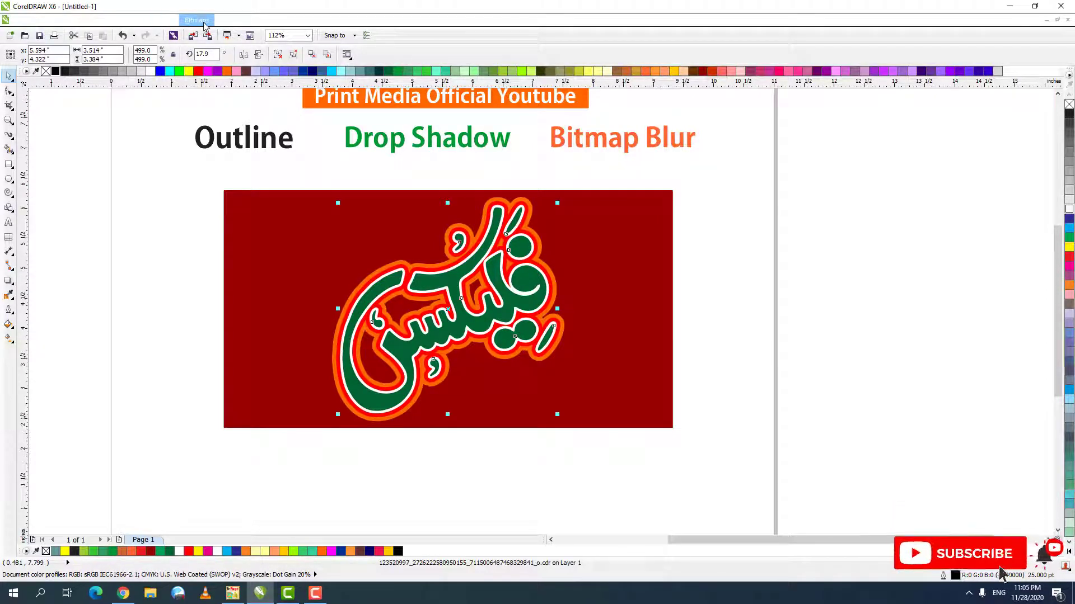
pyautogui.click(199, 21)
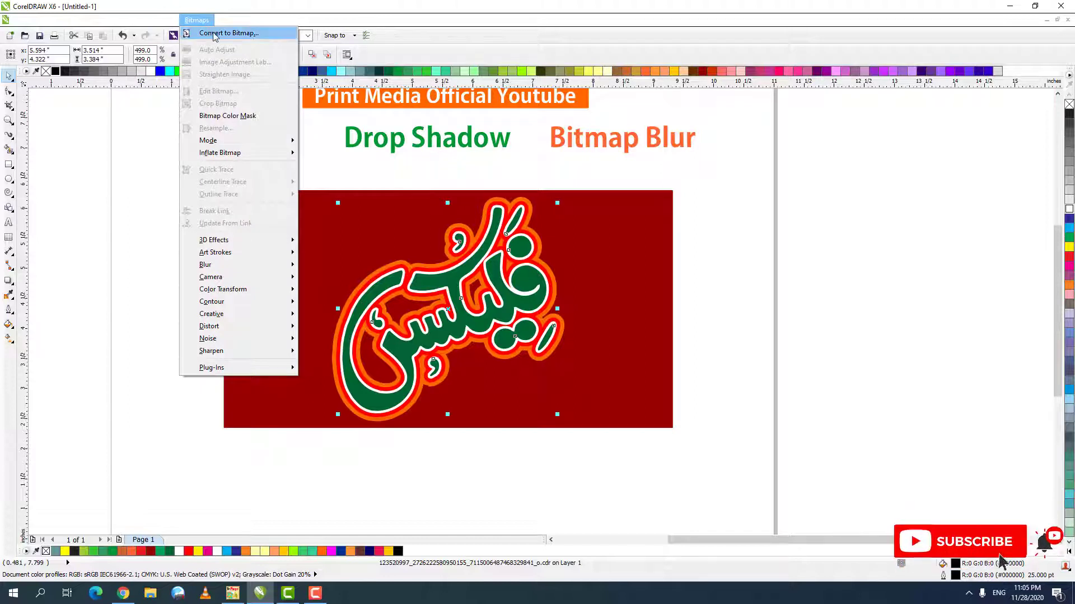
pyautogui.click(214, 32)
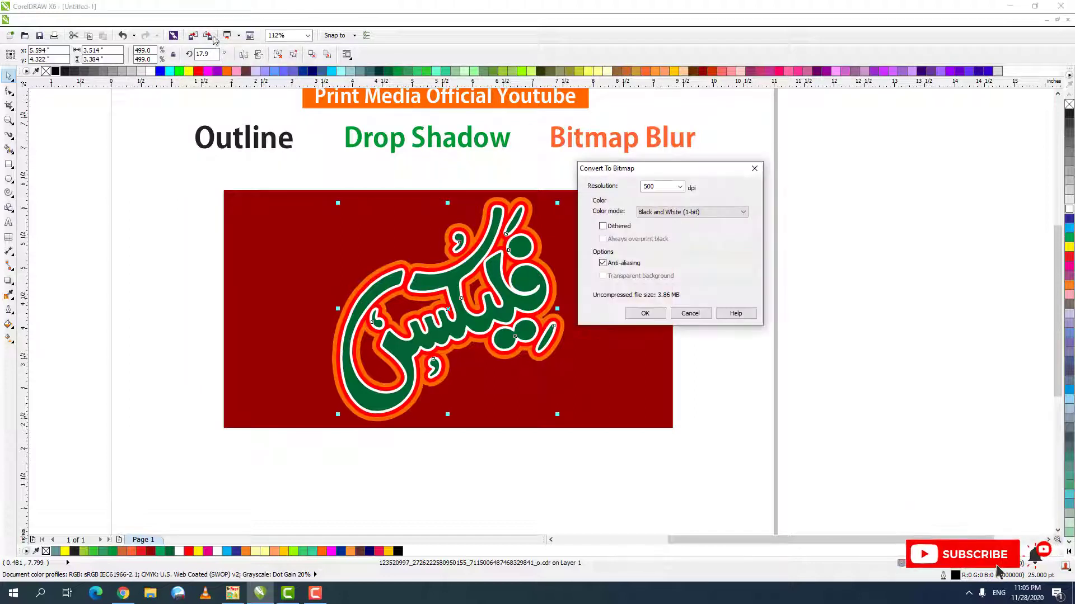
pyautogui.click(676, 214)
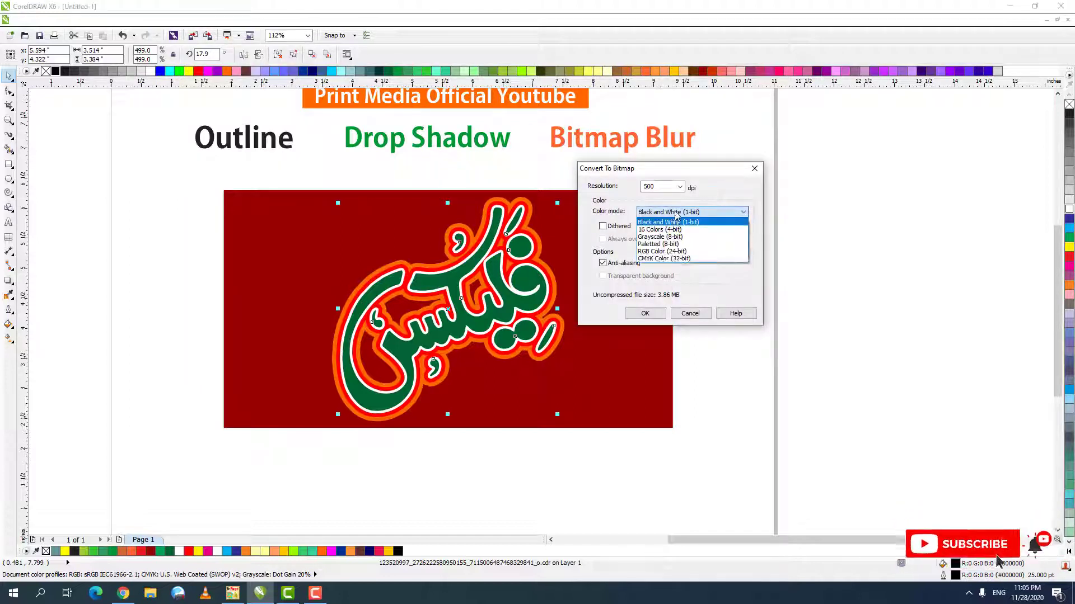
pyautogui.click(662, 252)
pyautogui.click(656, 276)
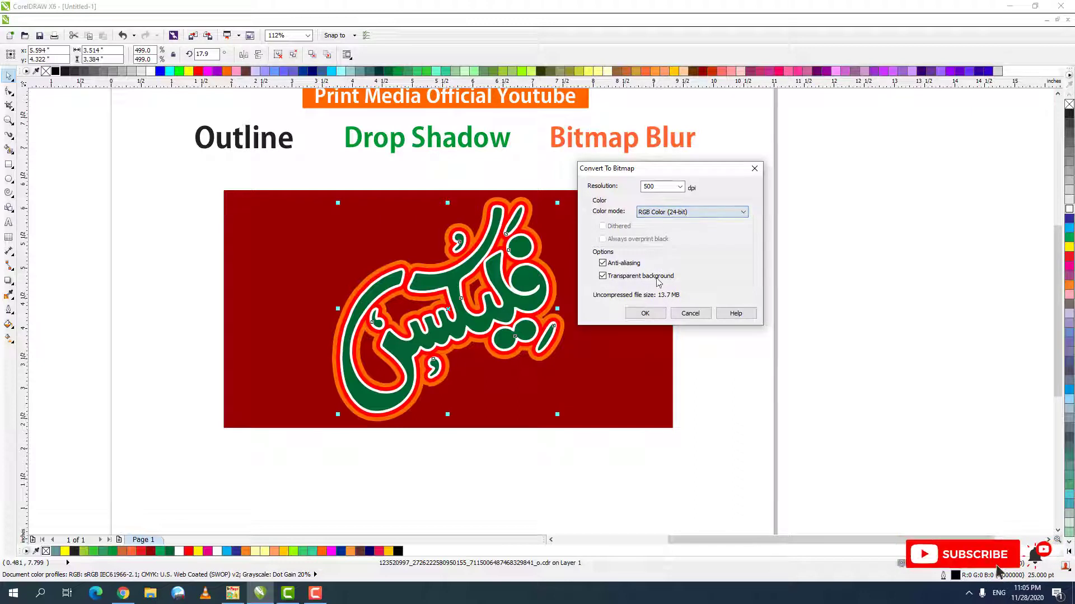
pyautogui.click(645, 314)
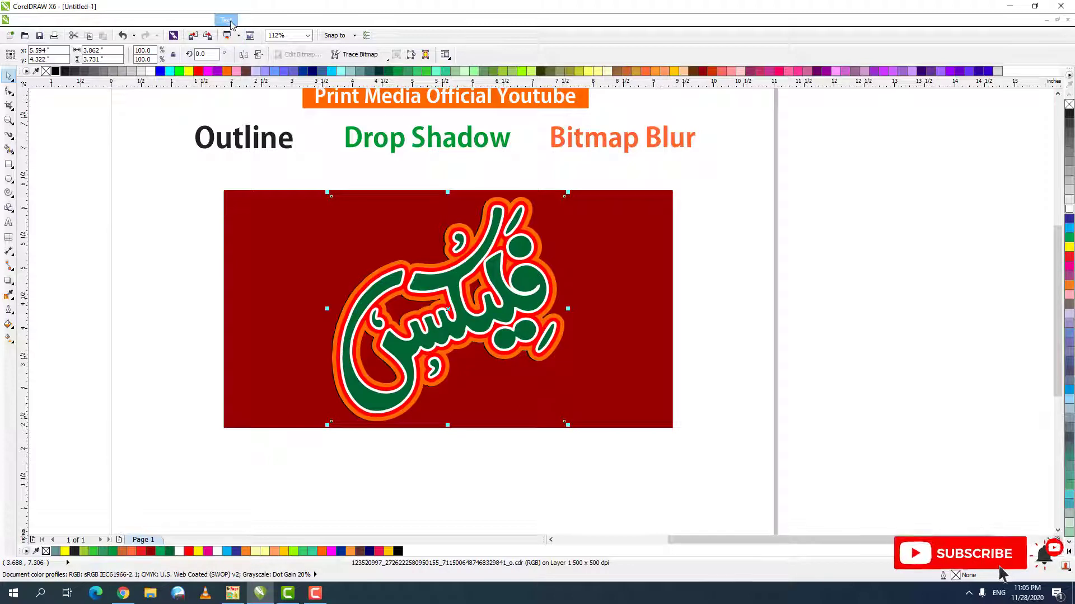
# Apply a 36-pixel Gaussian Blur to the bitmap outline layer, then deselect it.
pyautogui.click(206, 22)
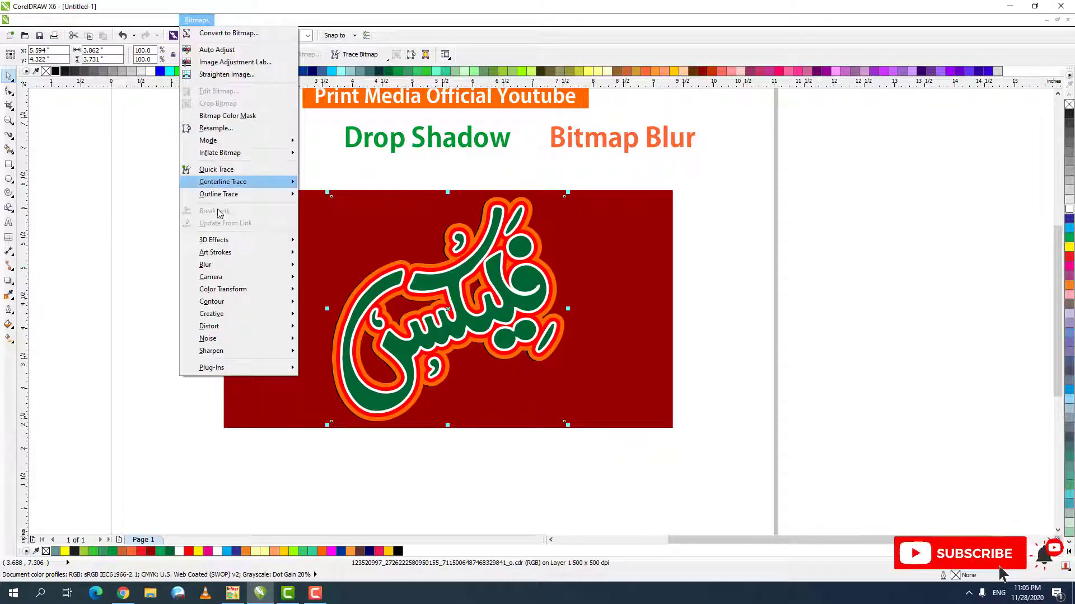
pyautogui.moveTo(214, 268)
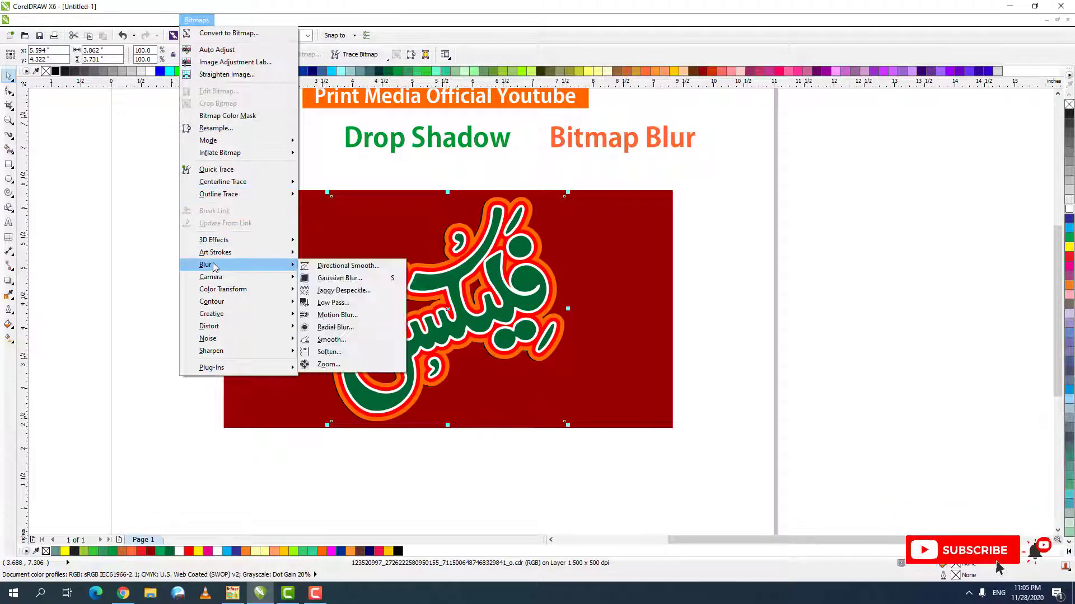
pyautogui.click(359, 278)
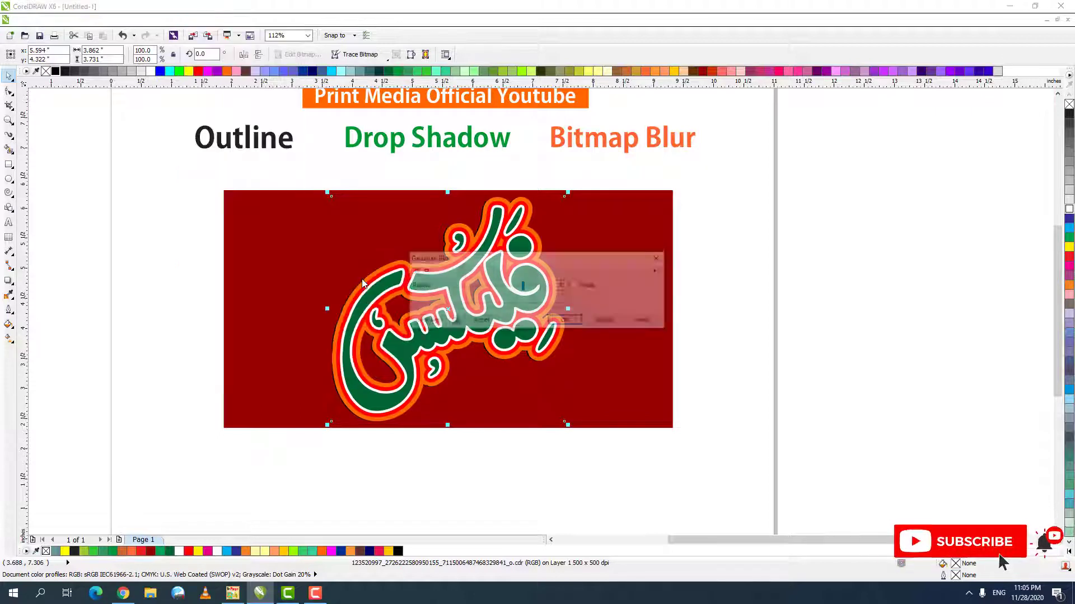
pyautogui.moveTo(443, 263); pyautogui.dragTo(668, 192)
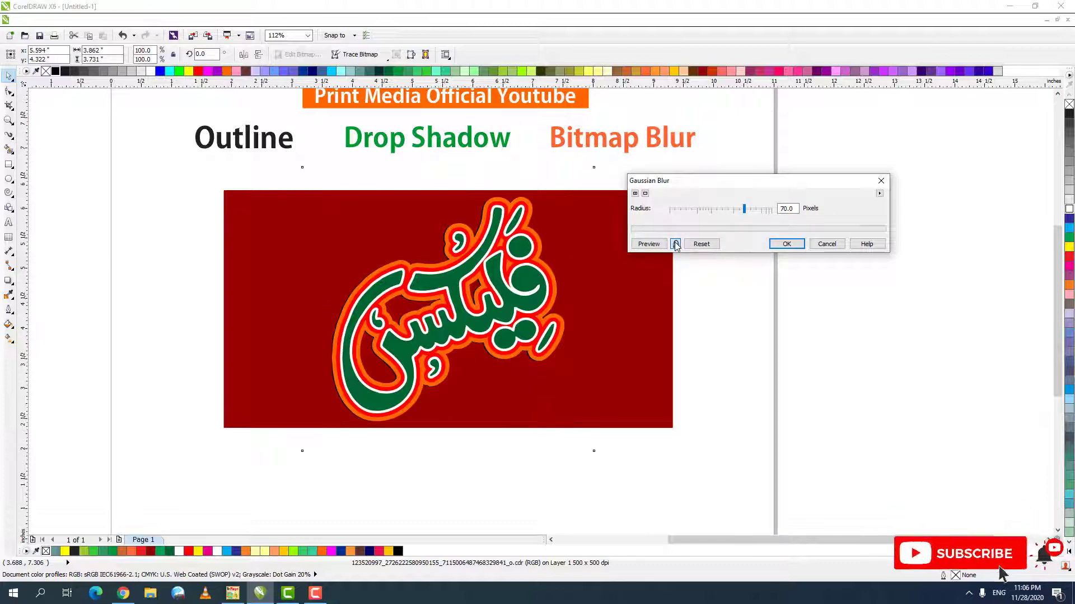
pyautogui.click(675, 245)
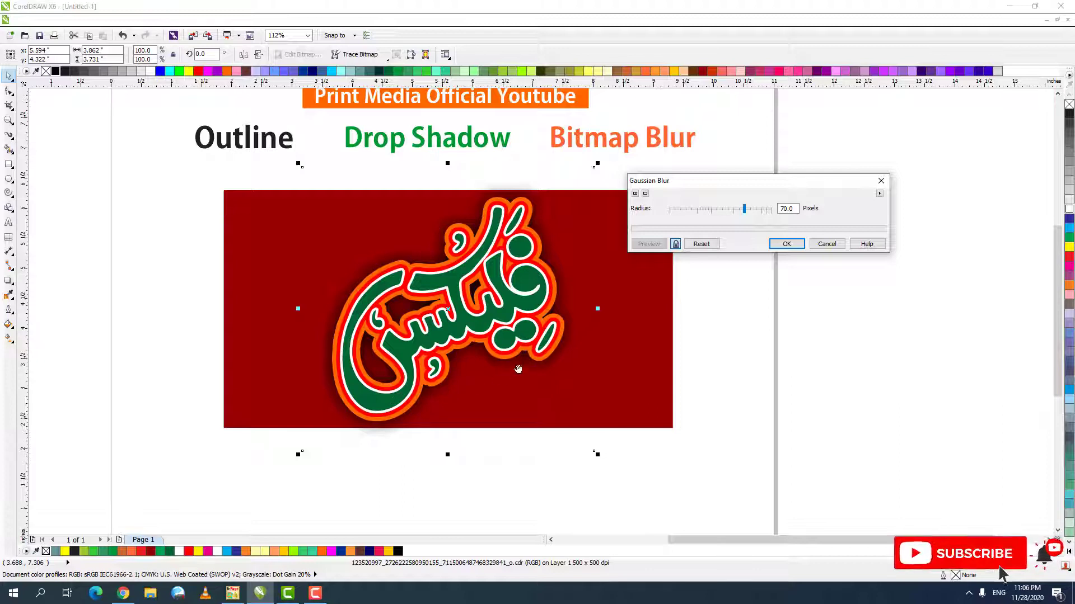
pyautogui.click(726, 211)
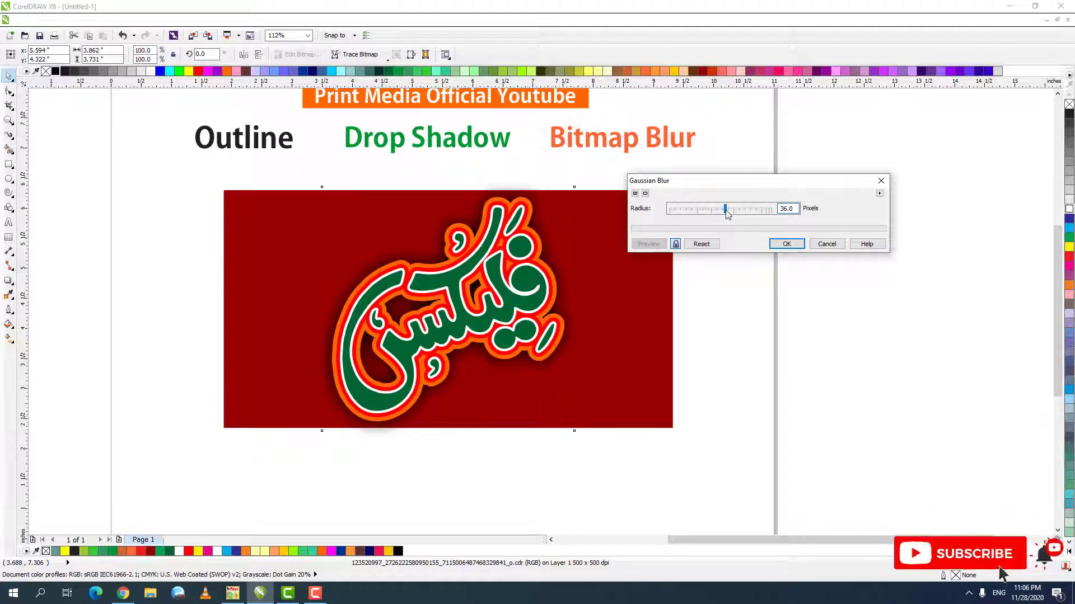
pyautogui.click(787, 244)
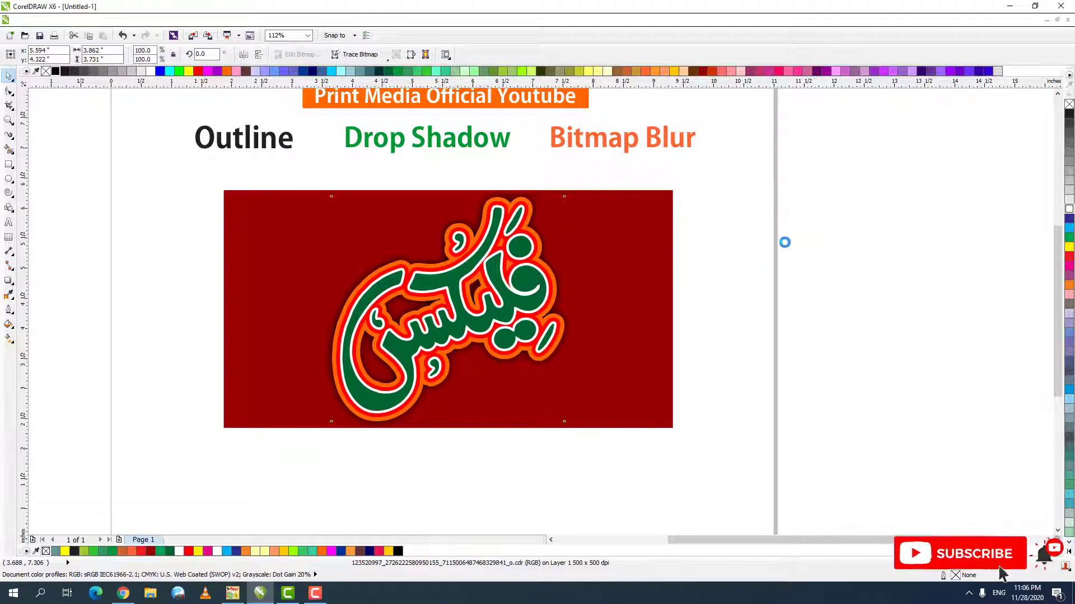
pyautogui.click(782, 247)
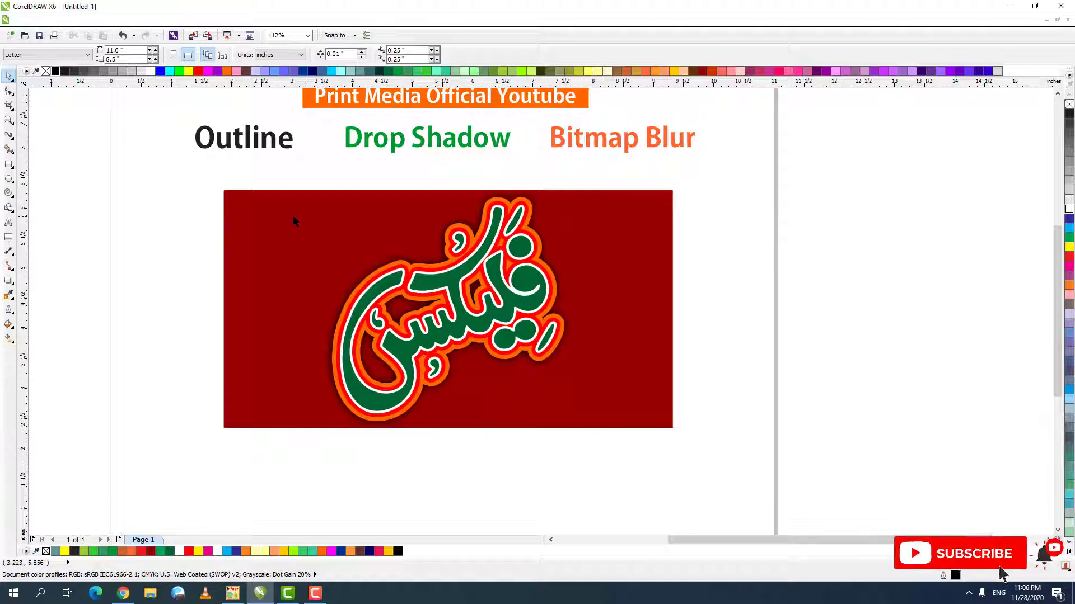
# Recolour the orange outer outline yellow-green, reverting a trial pink.
pyautogui.moveTo(166, 120); pyautogui.dragTo(751, 432)
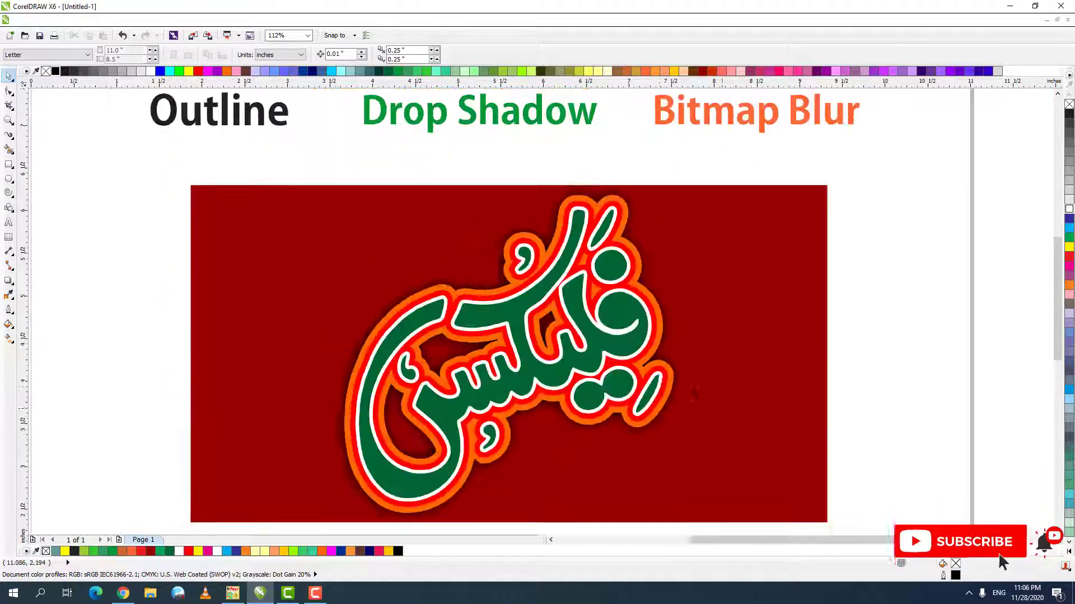
pyautogui.moveTo(619, 206); pyautogui.dragTo(623, 216)
pyautogui.hotkey('ctrl', 'z')
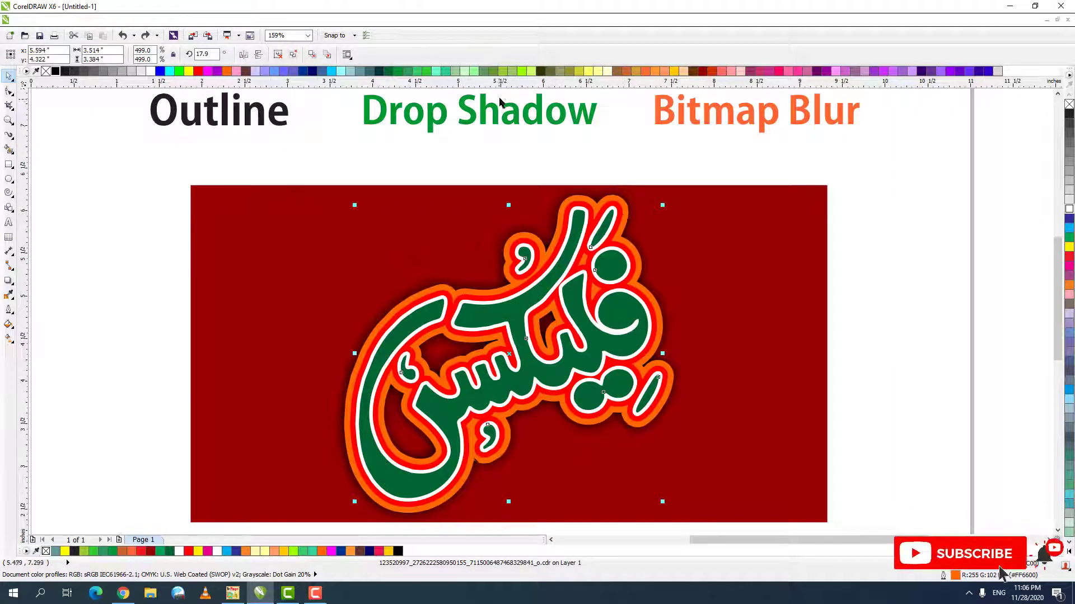
pyautogui.click(501, 72)
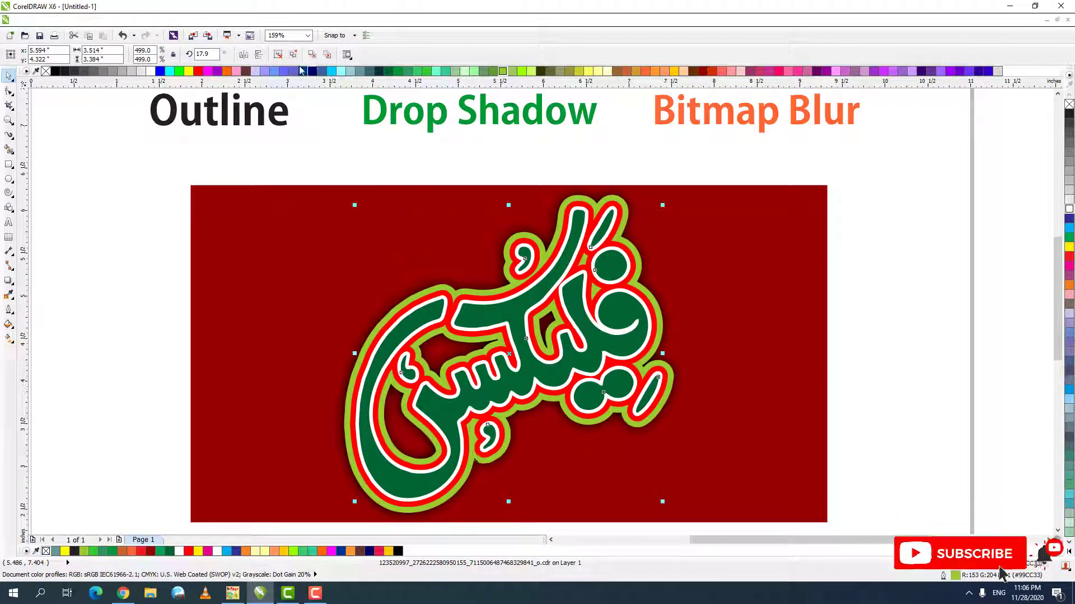
pyautogui.click(236, 71)
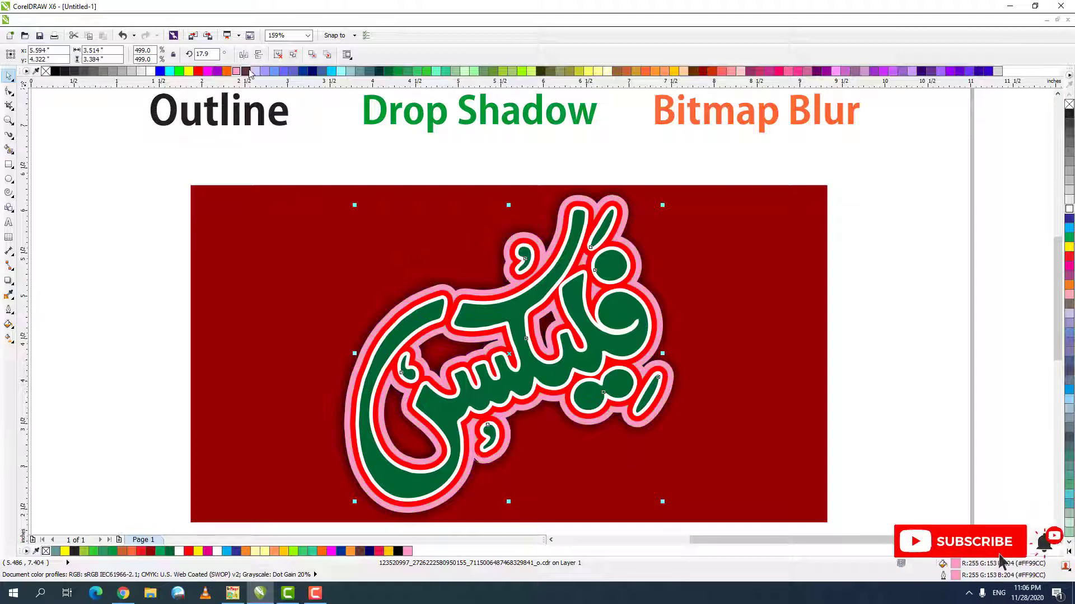
pyautogui.hotkey('ctrl', 'z')
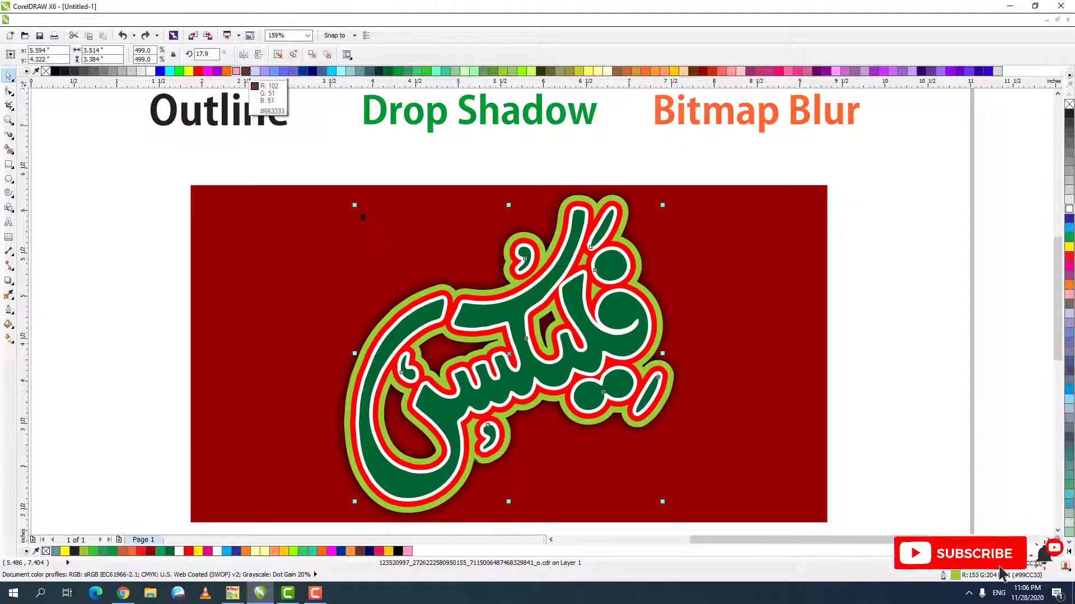
# Select the red inner outline and recolour it light green.
pyautogui.scroll(-4, 543, 354)
pyautogui.moveTo(420, 284); pyautogui.dragTo(684, 442)
pyautogui.click(895, 246)
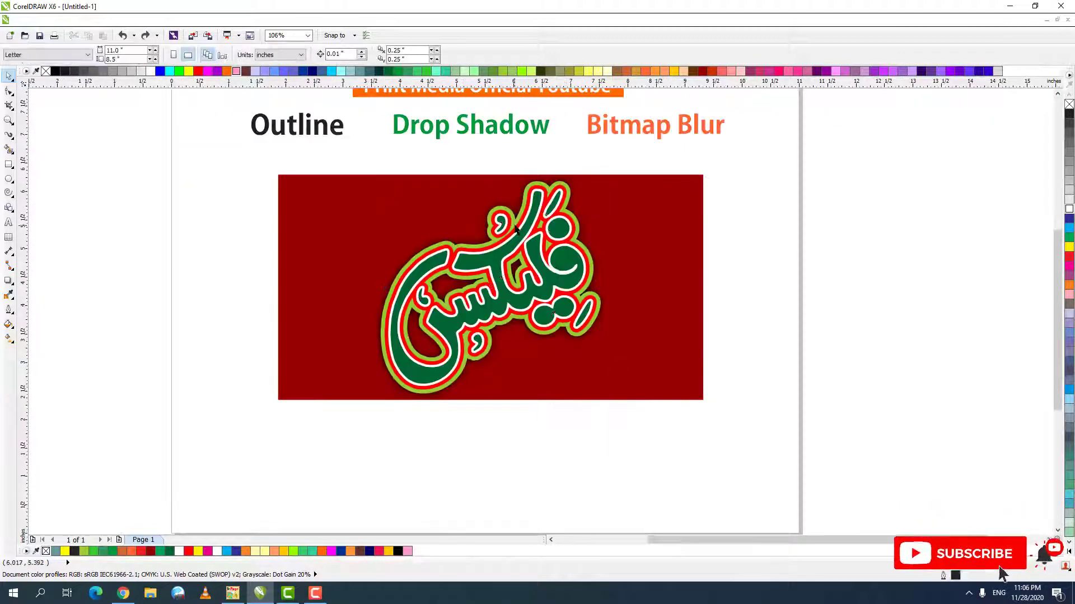
pyautogui.click(522, 232)
pyautogui.click(489, 153)
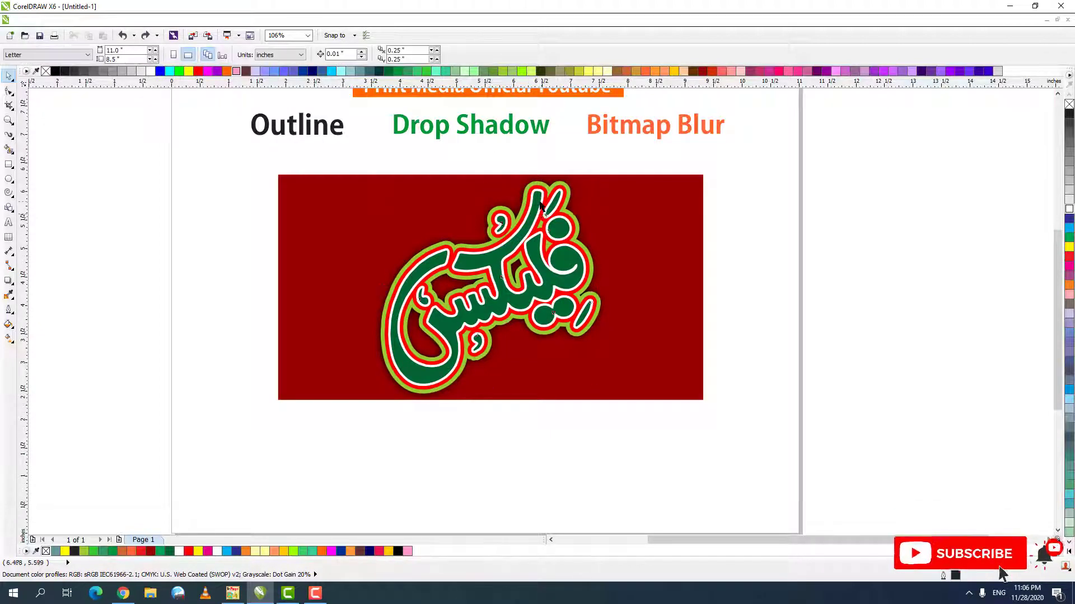
pyautogui.click(539, 192)
pyautogui.moveTo(544, 190); pyautogui.dragTo(551, 188)
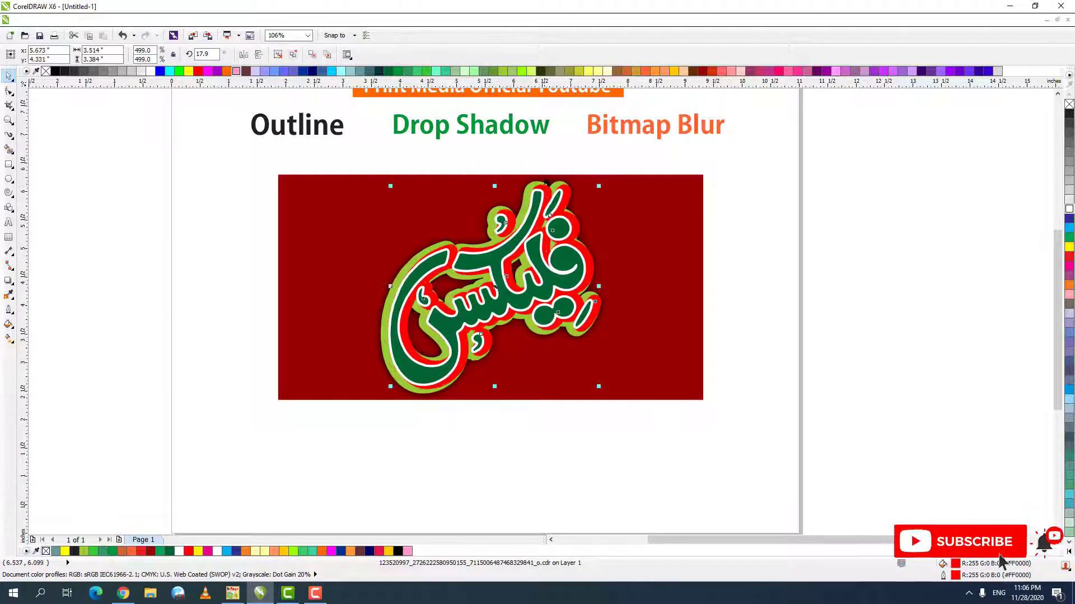
pyautogui.hotkey('ctrl', 'z')
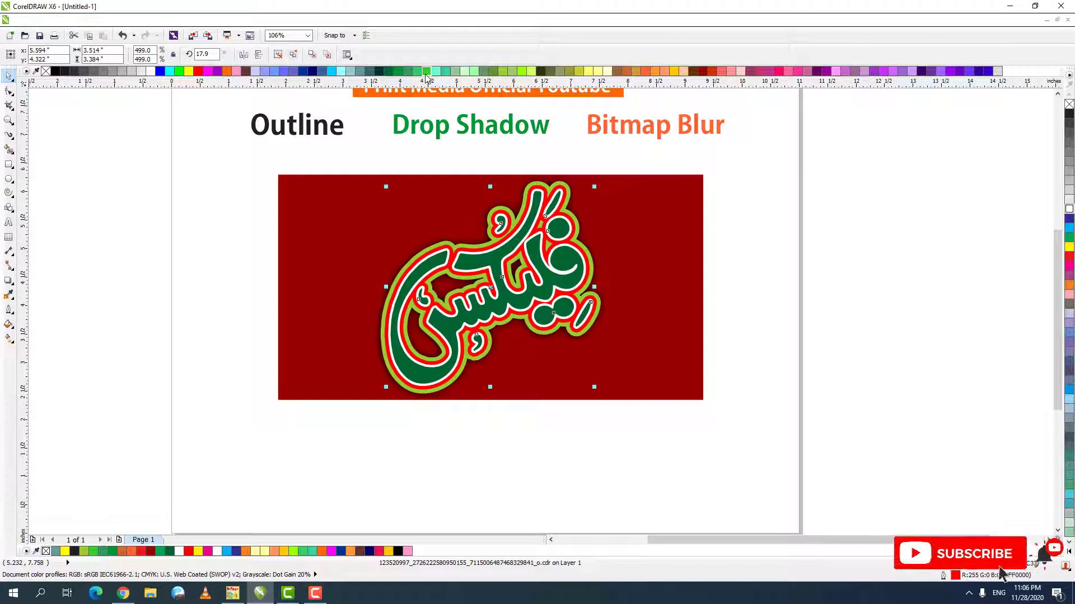
pyautogui.click(426, 73)
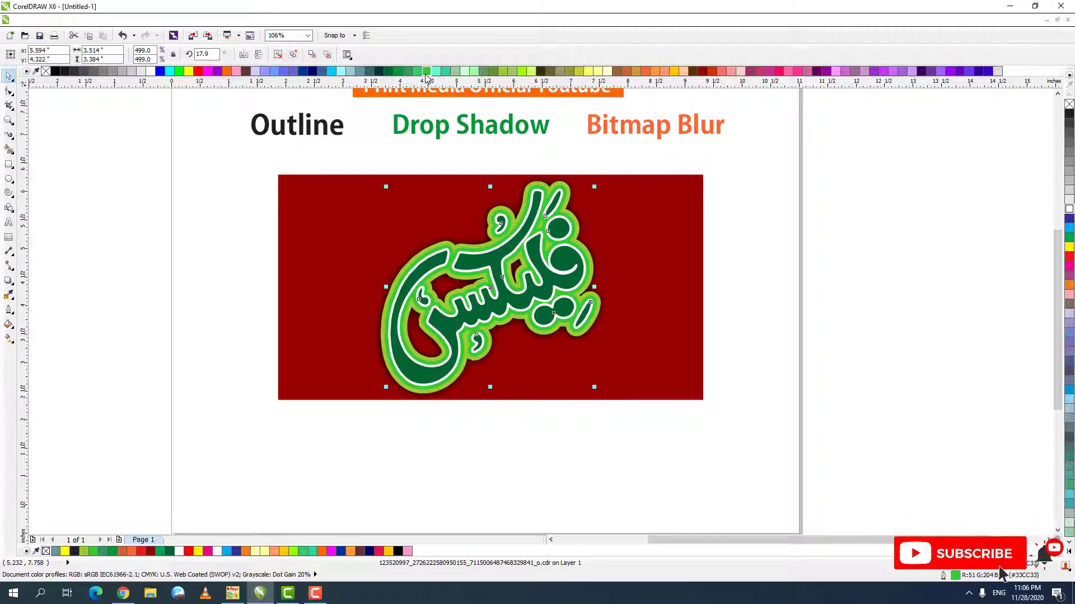
pyautogui.click(536, 184)
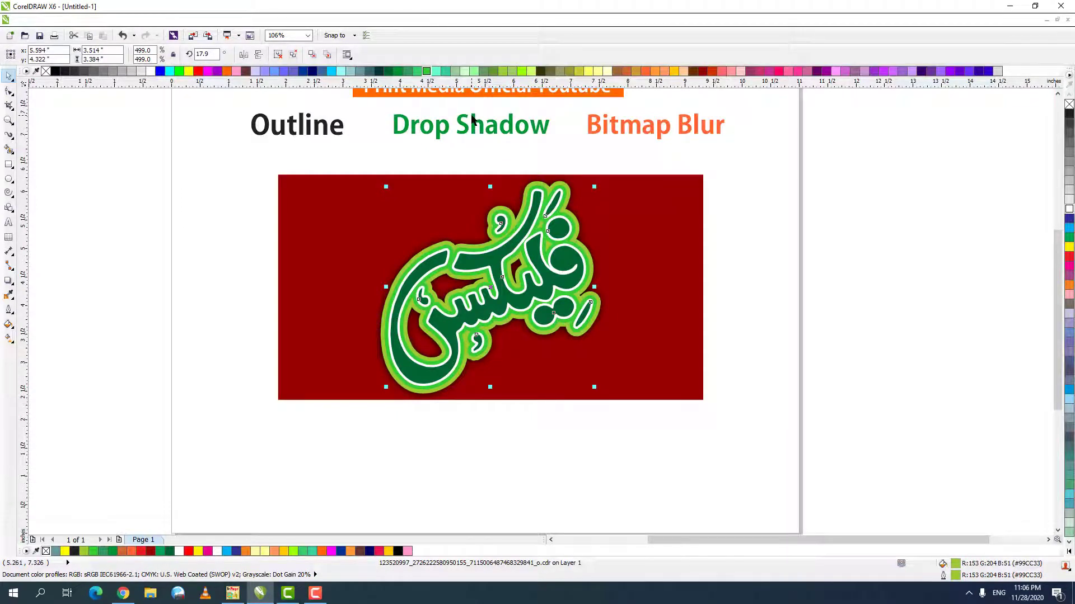
pyautogui.scroll(2, 472, 119)
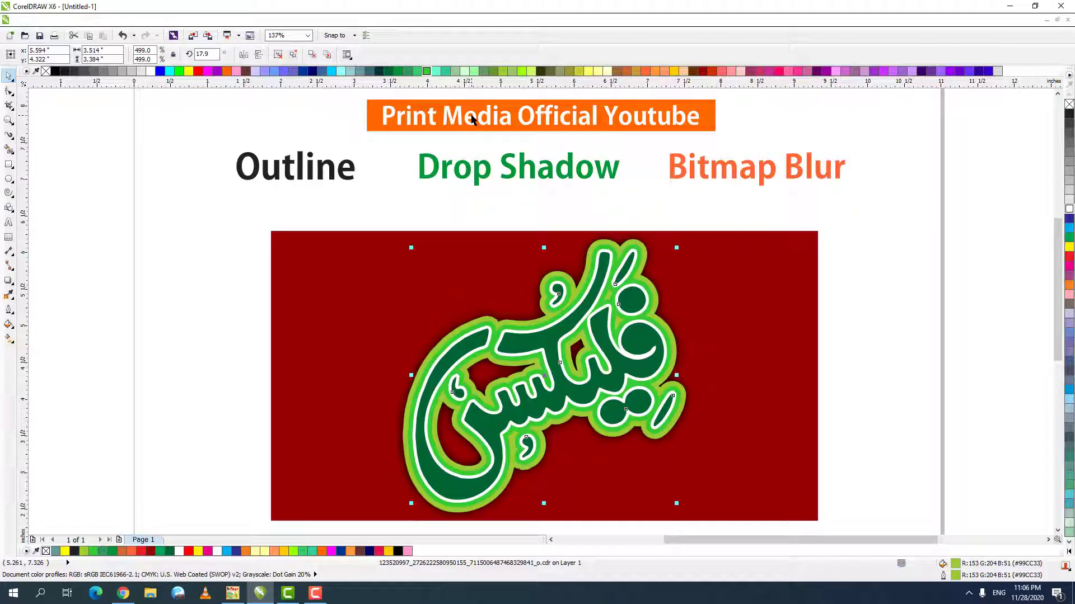